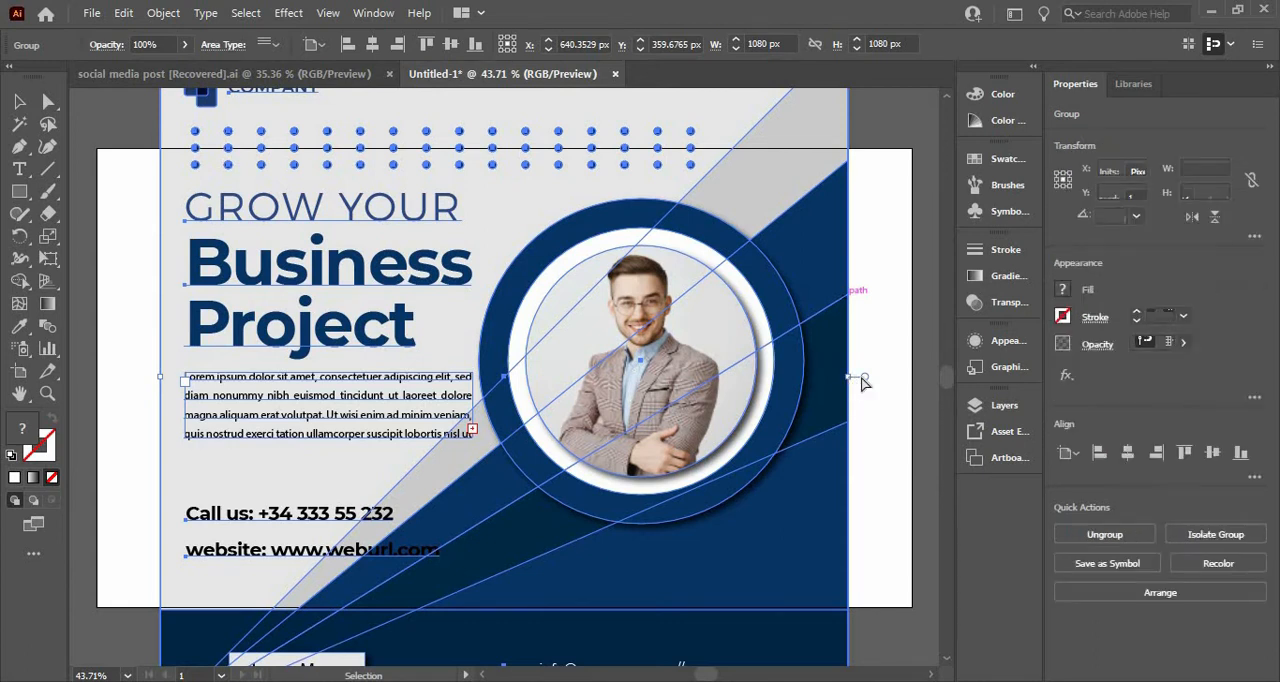
Step: Scale the grouped poster down to about 601 px square and move it to the right half of the artboard
key(ctrl+minus)
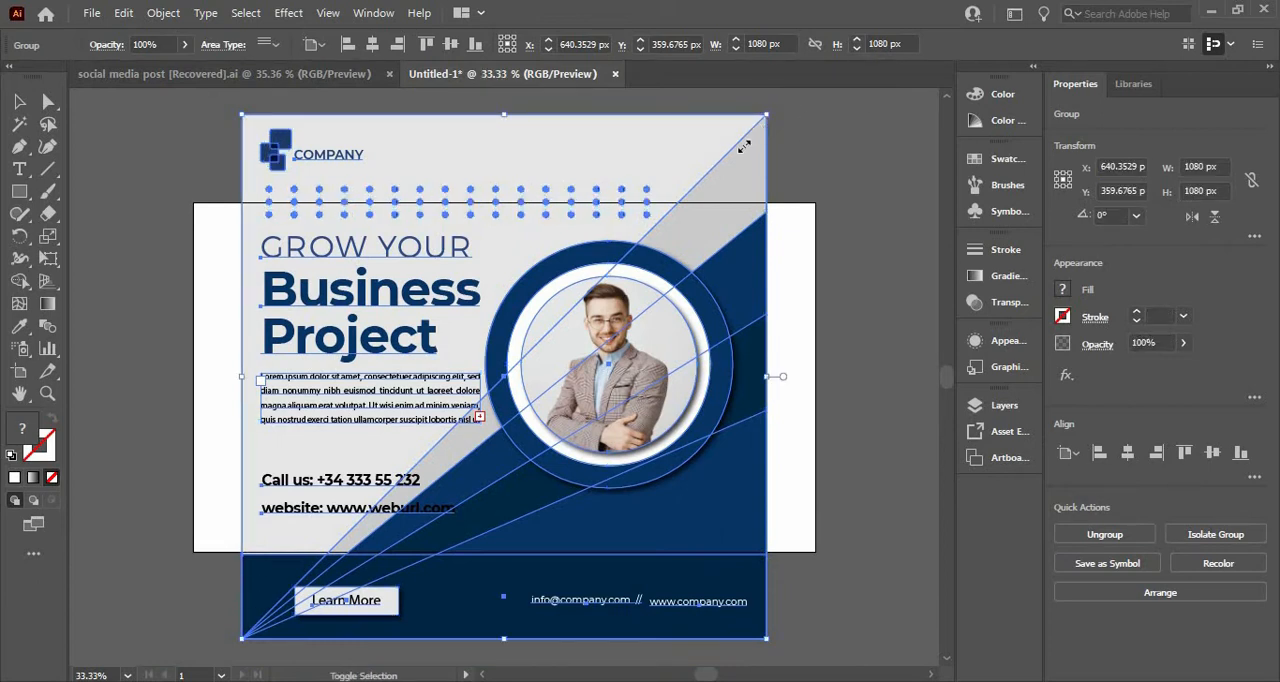
drag(729, 174, 677, 230)
drag(577, 319, 711, 340)
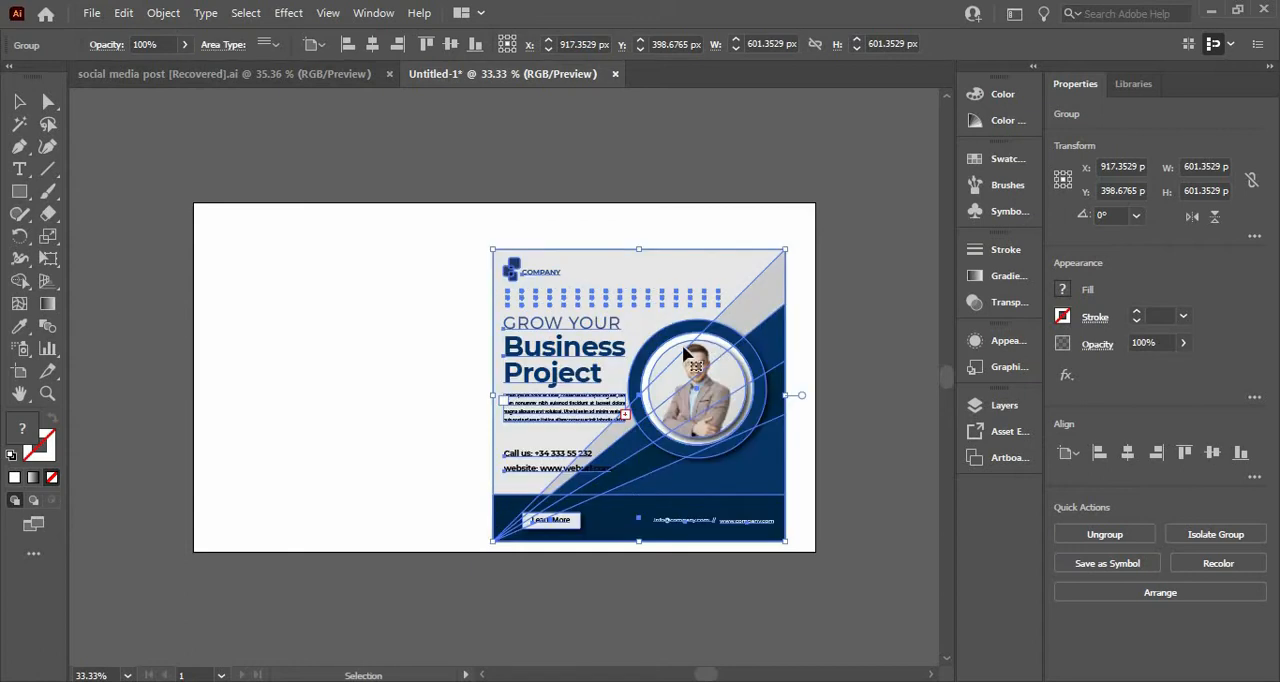
Step: Duplicate the poster and place the copy beside the original, on the left half of the artboard
click(129, 19)
click(157, 103)
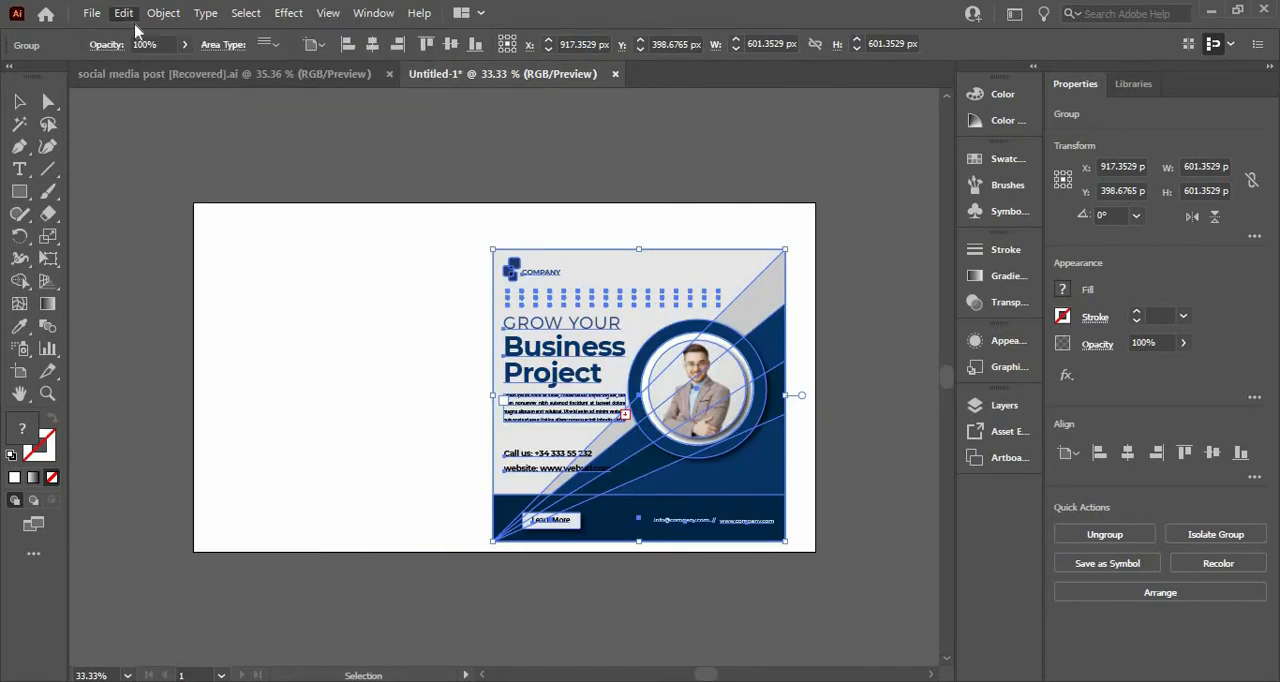
click(124, 14)
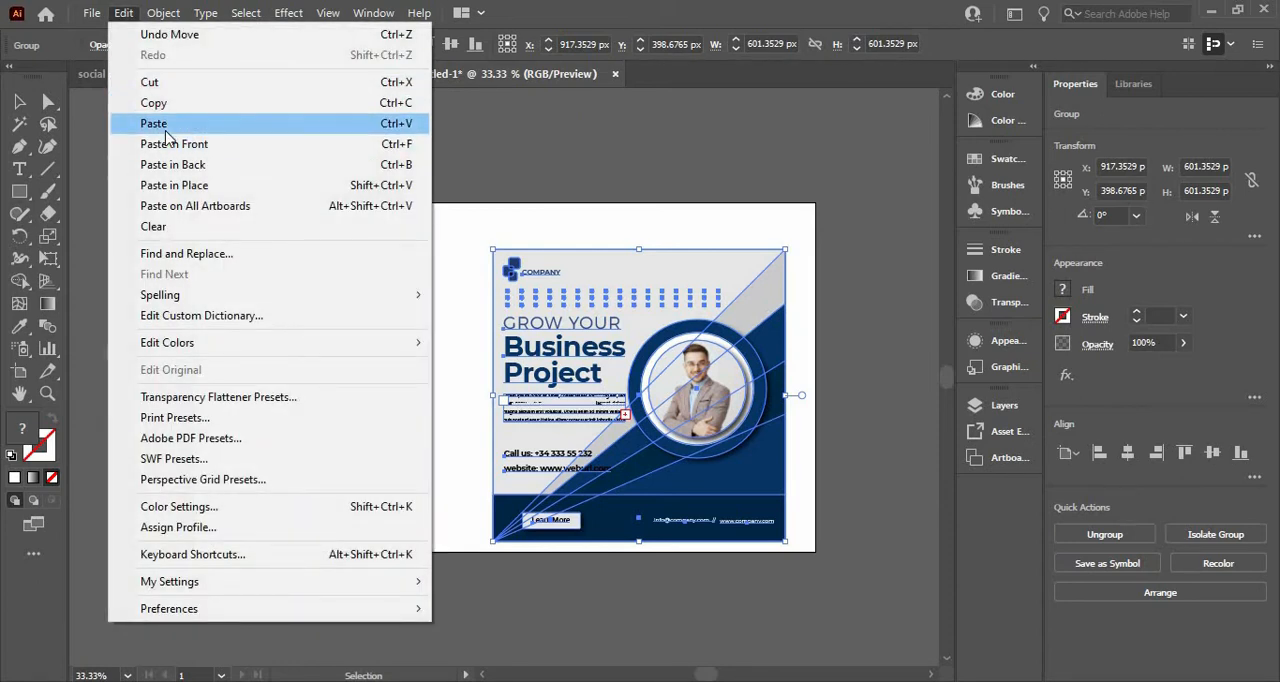
click(166, 128)
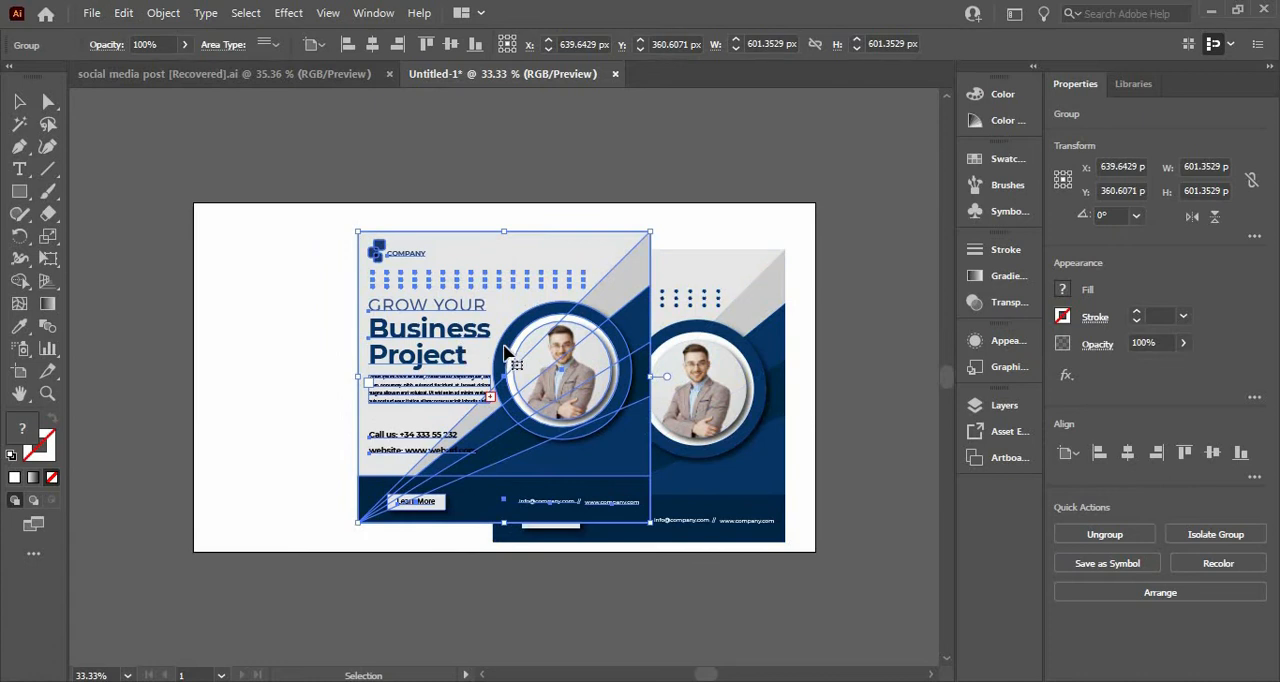
drag(420, 367, 343, 373)
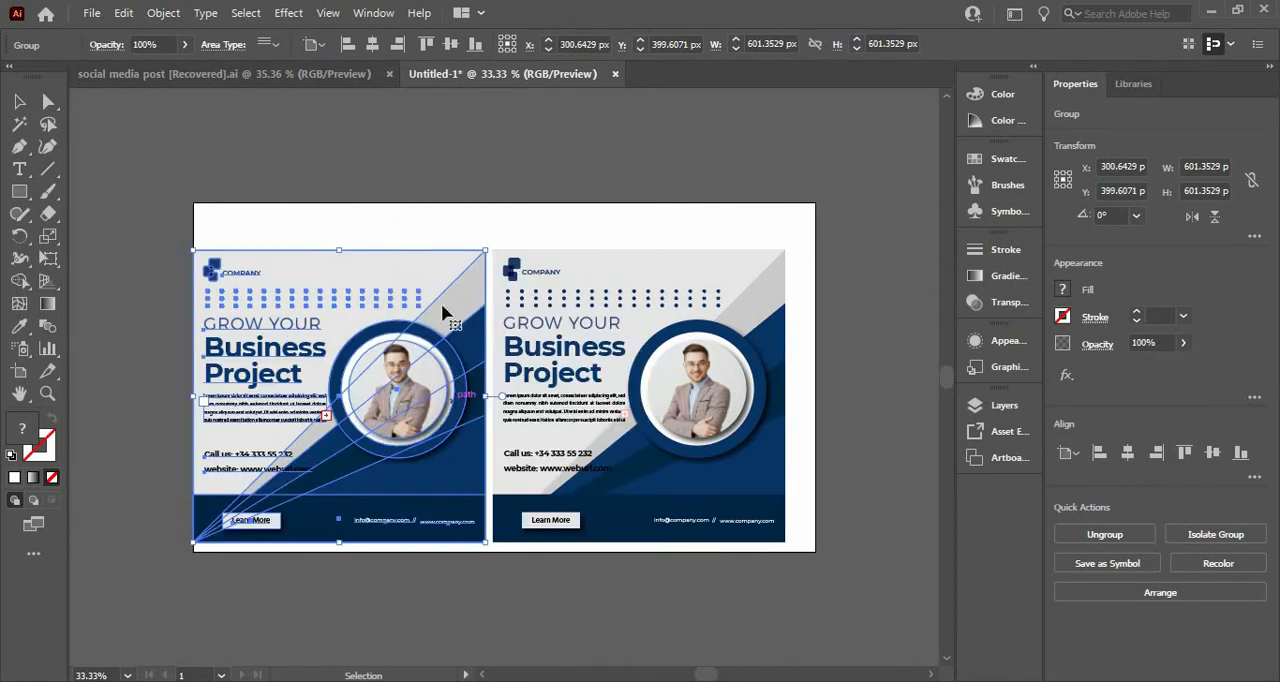
Step: Scale both posters together to about 1153 px total width and shift them 90 px to the right
shift+click(563, 308)
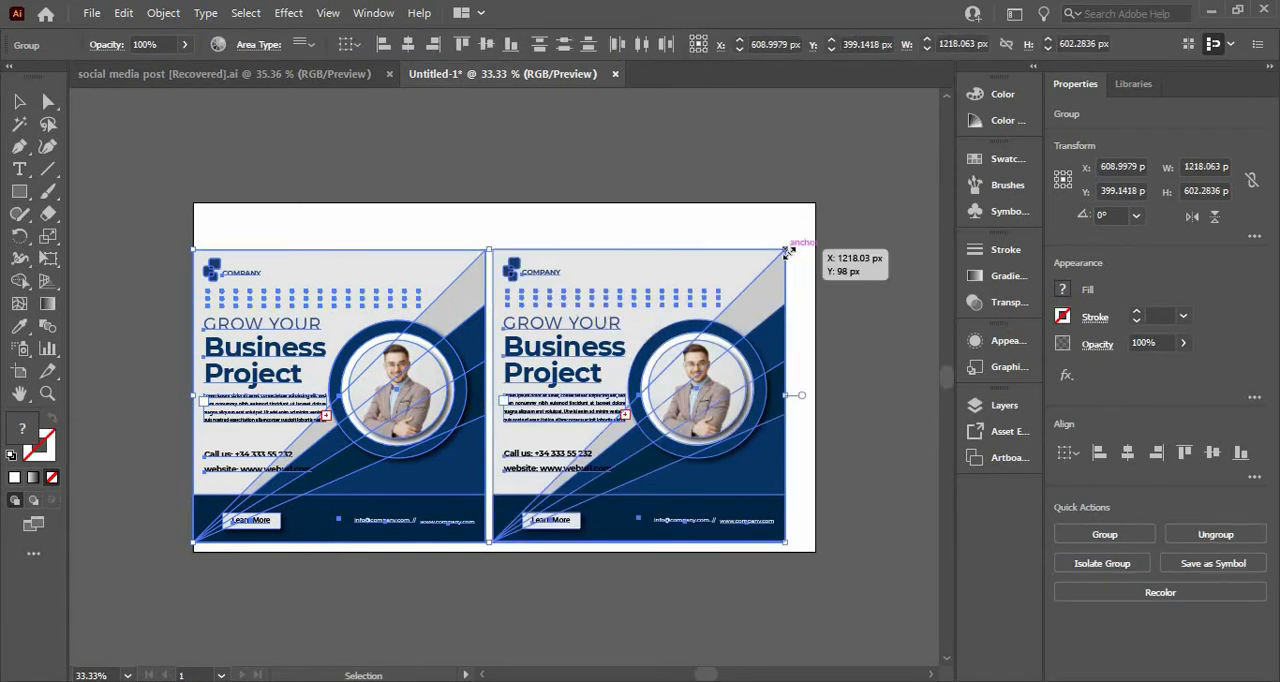
drag(773, 262, 754, 273)
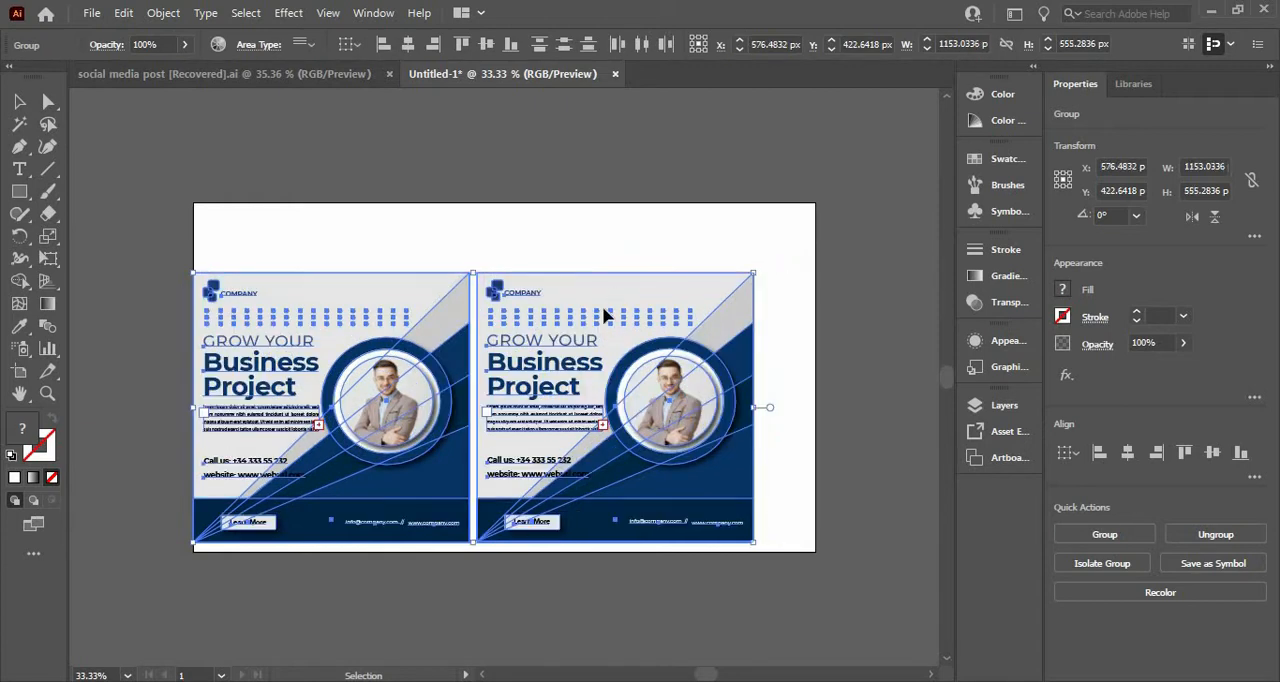
key(shift+Right)
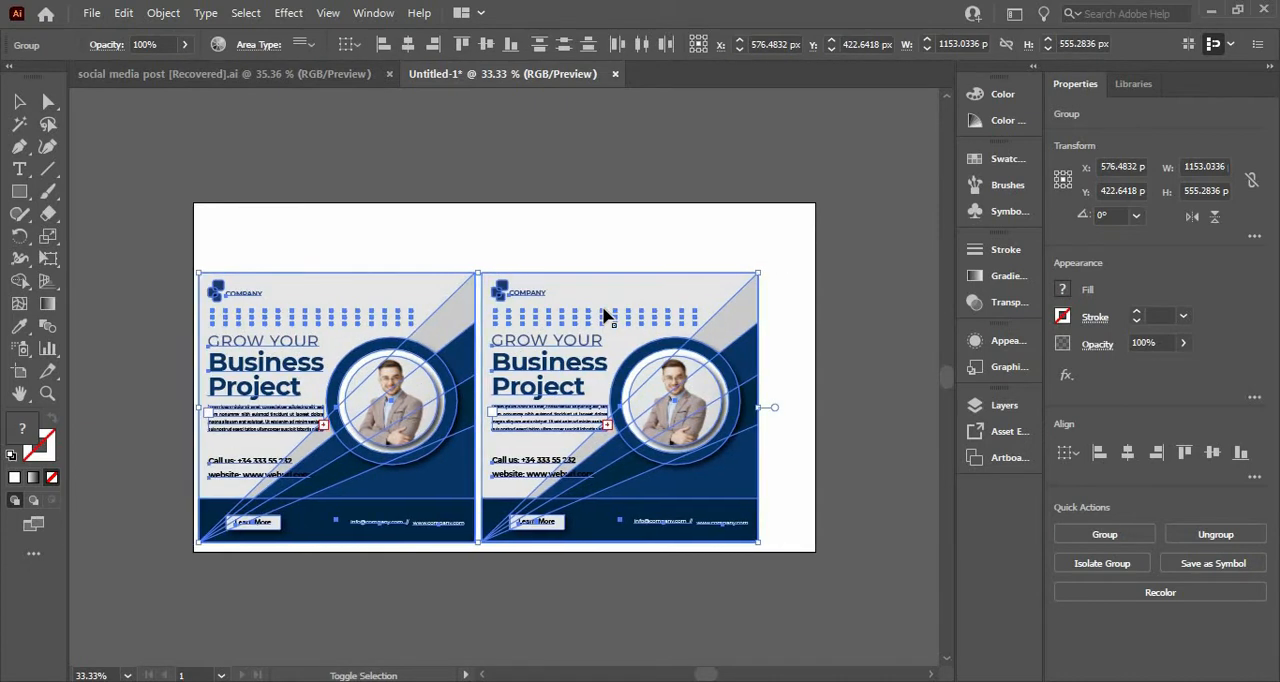
key(shift+Right)
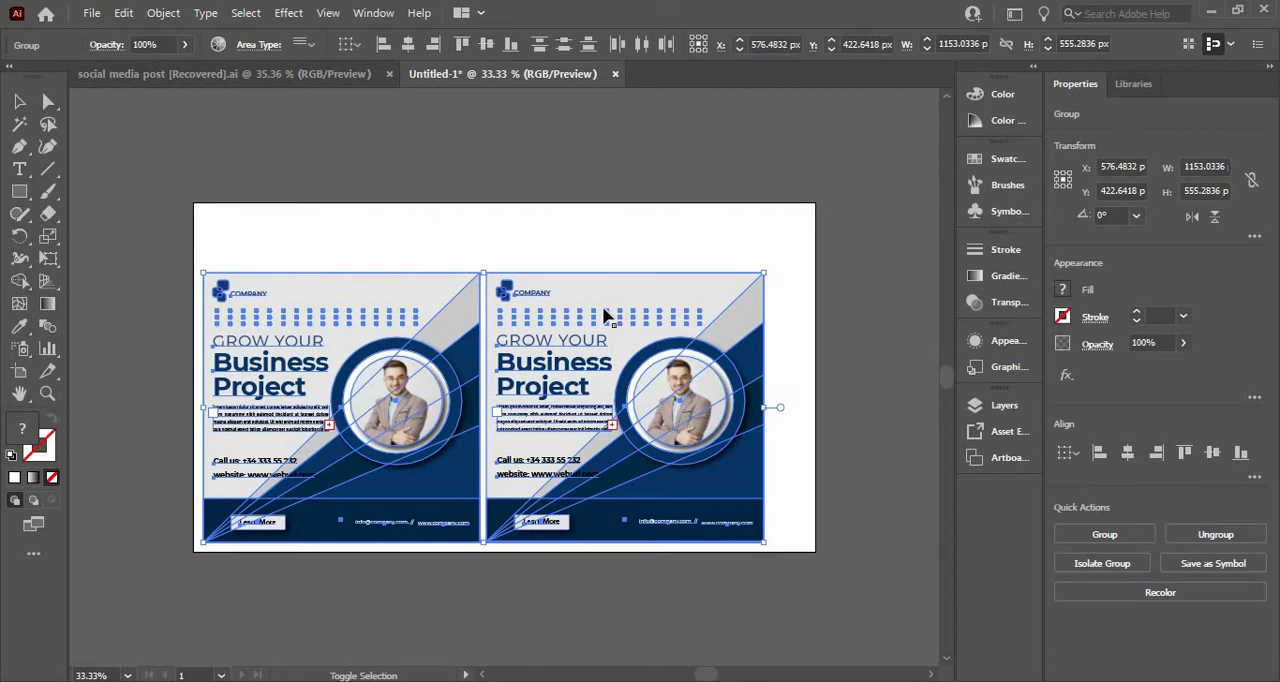
key(shift+Right)
key(shift+Right)
key(shift+Right)
key(shift+Right)
key(shift+Right)
key(shift+Right)
key(shift+Right)
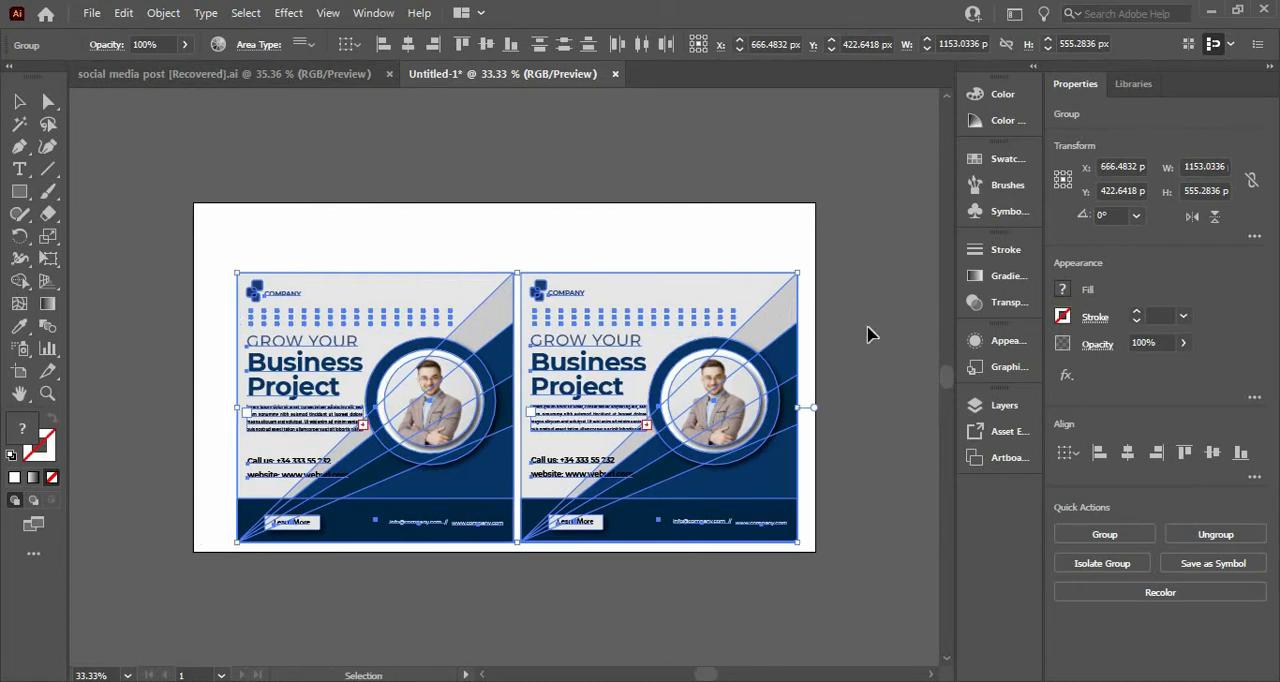
click(166, 289)
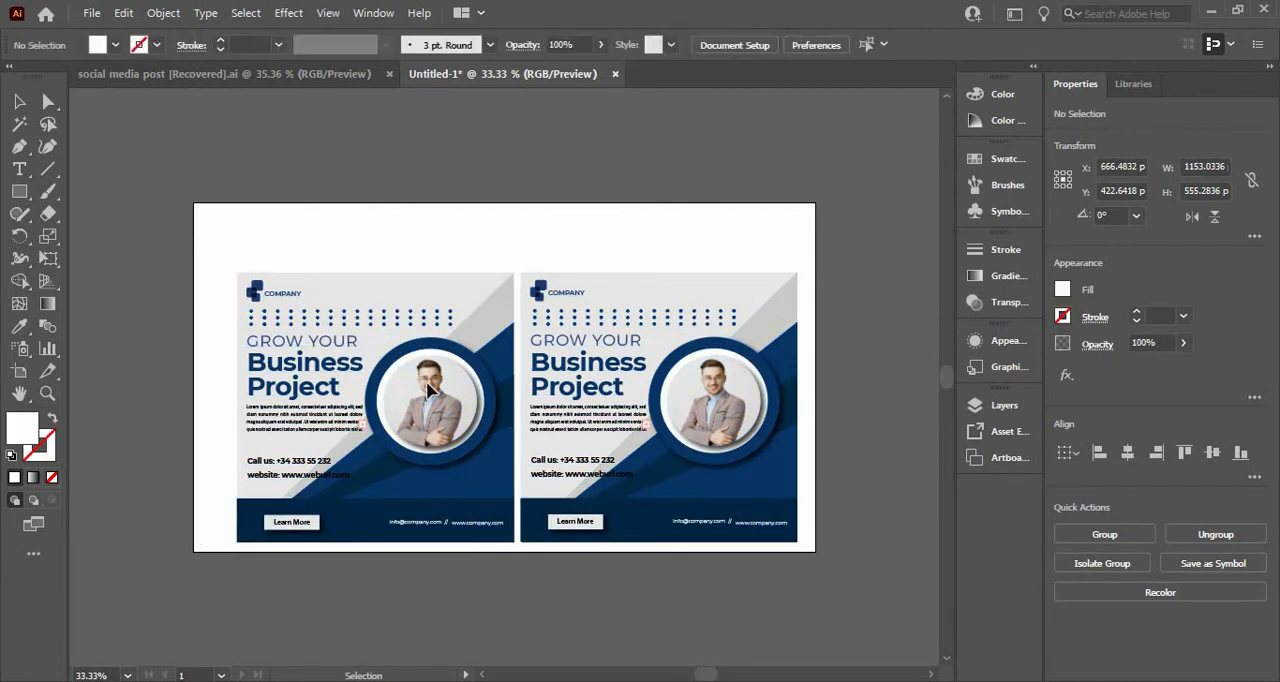
Step: Move the left poster further left, to an X position of about 345 px, to widen the gap between the posters
click(428, 390)
key(shift+Left)
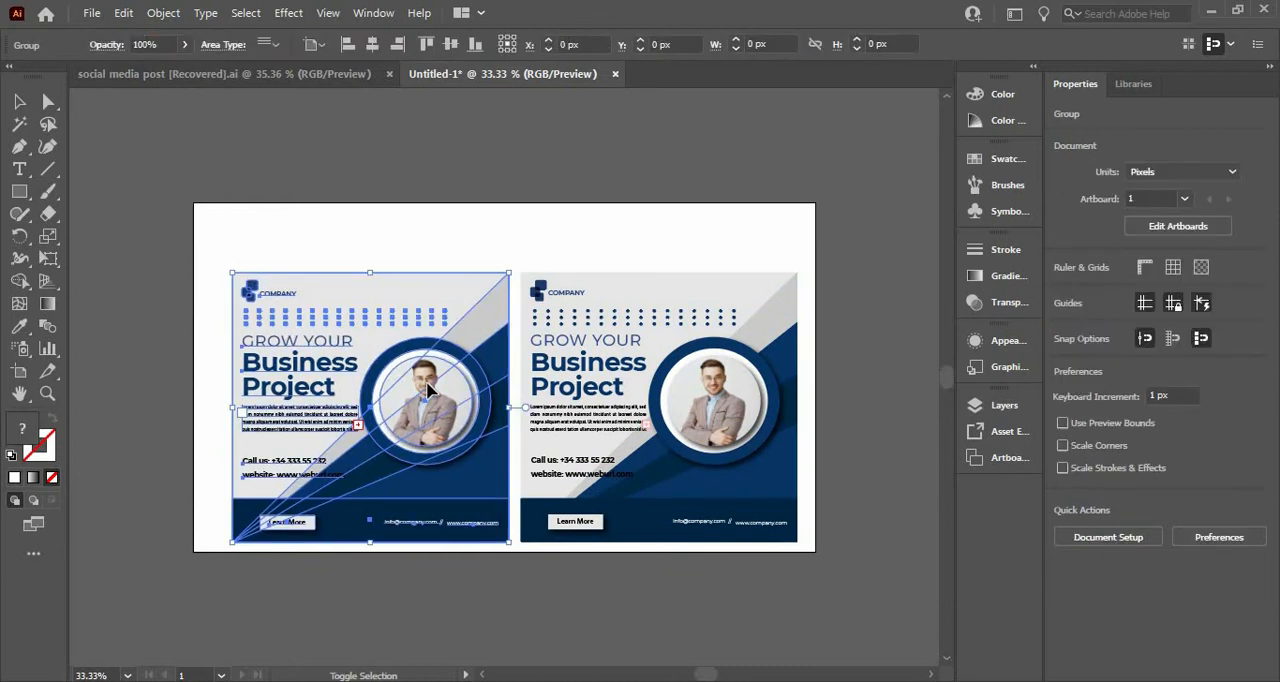
key(shift+Left)
key(shift+Left)
key(shift+Left)
key(shift+Left)
key(shift+Left)
key(shift+Left)
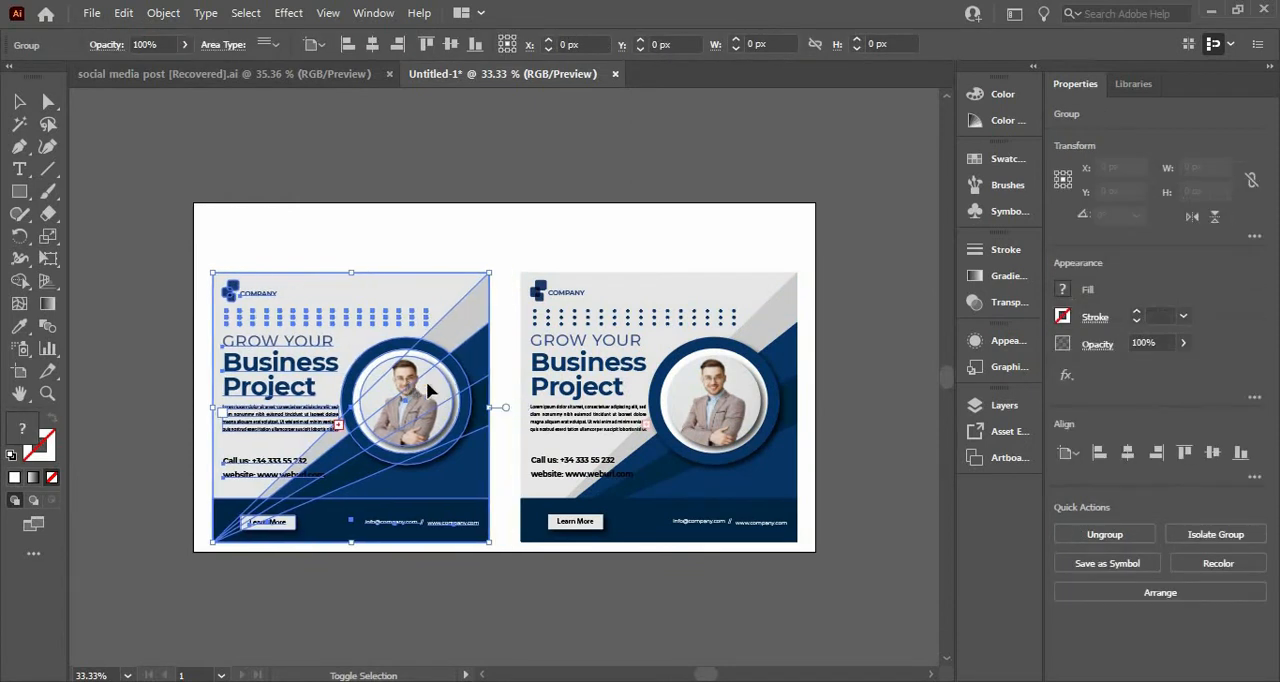
key(shift+Right)
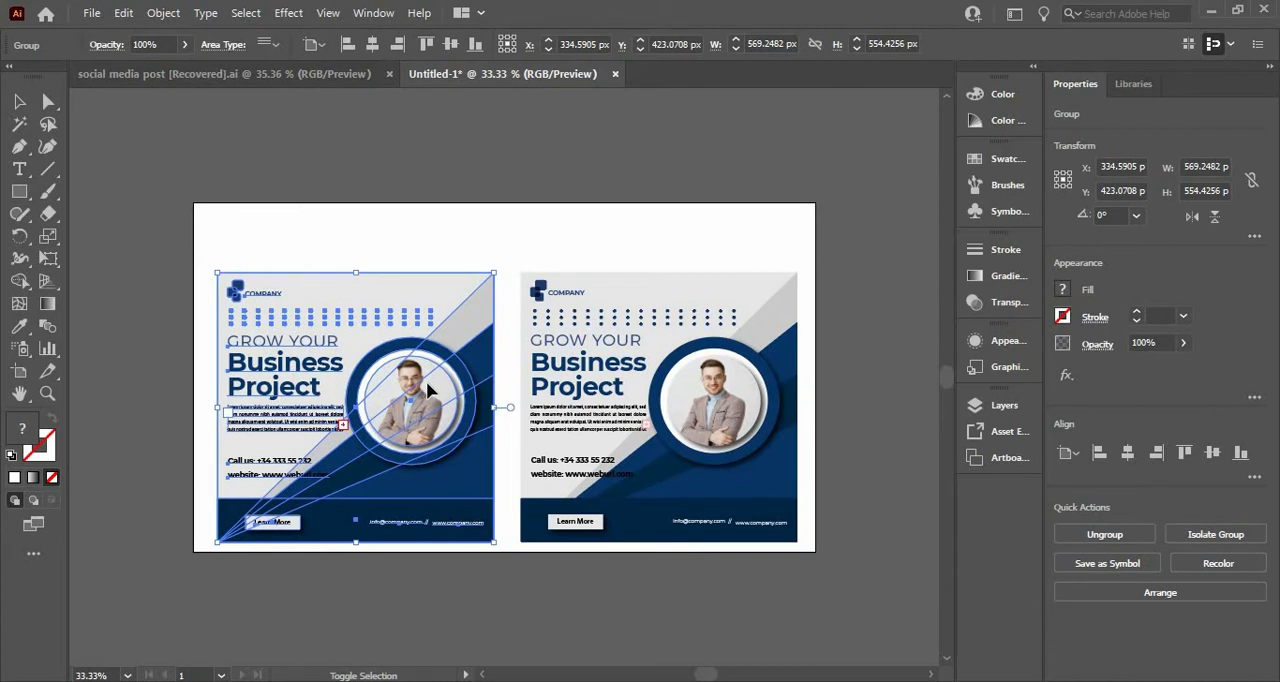
key(shift+Right)
Step: Move both posters together 40 px upward on the artboard
shift+click(737, 360)
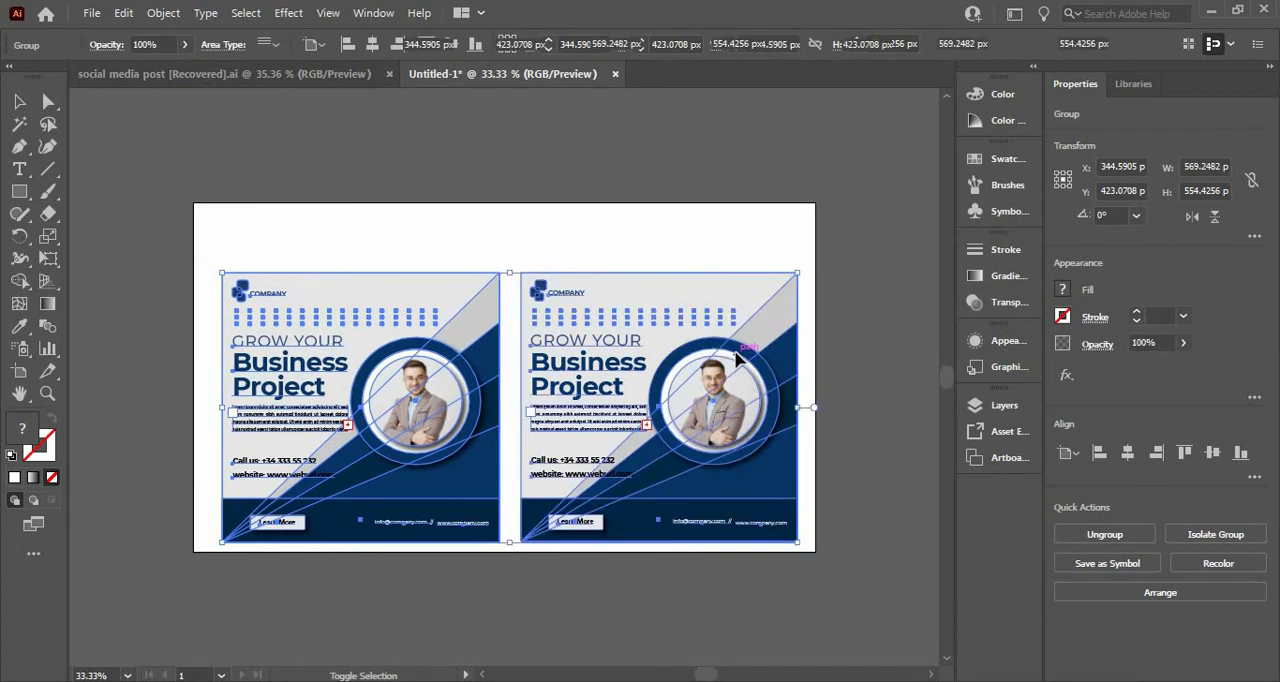
key(shift+Up)
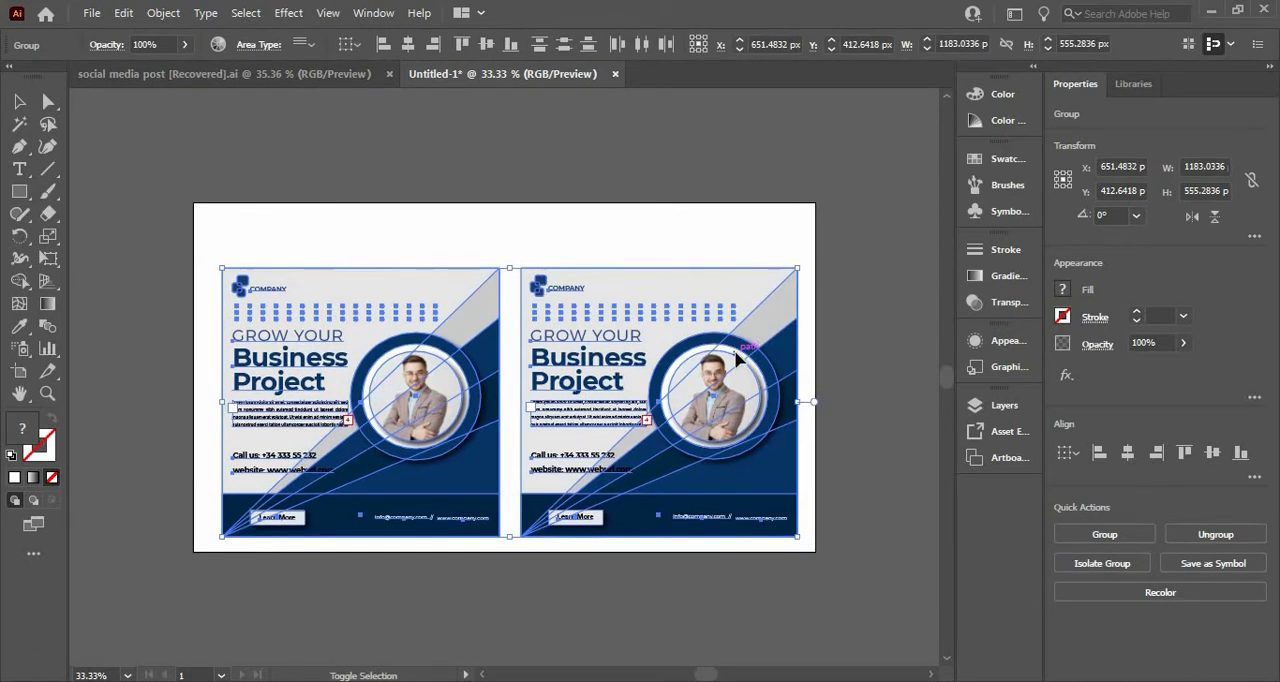
key(shift+Up)
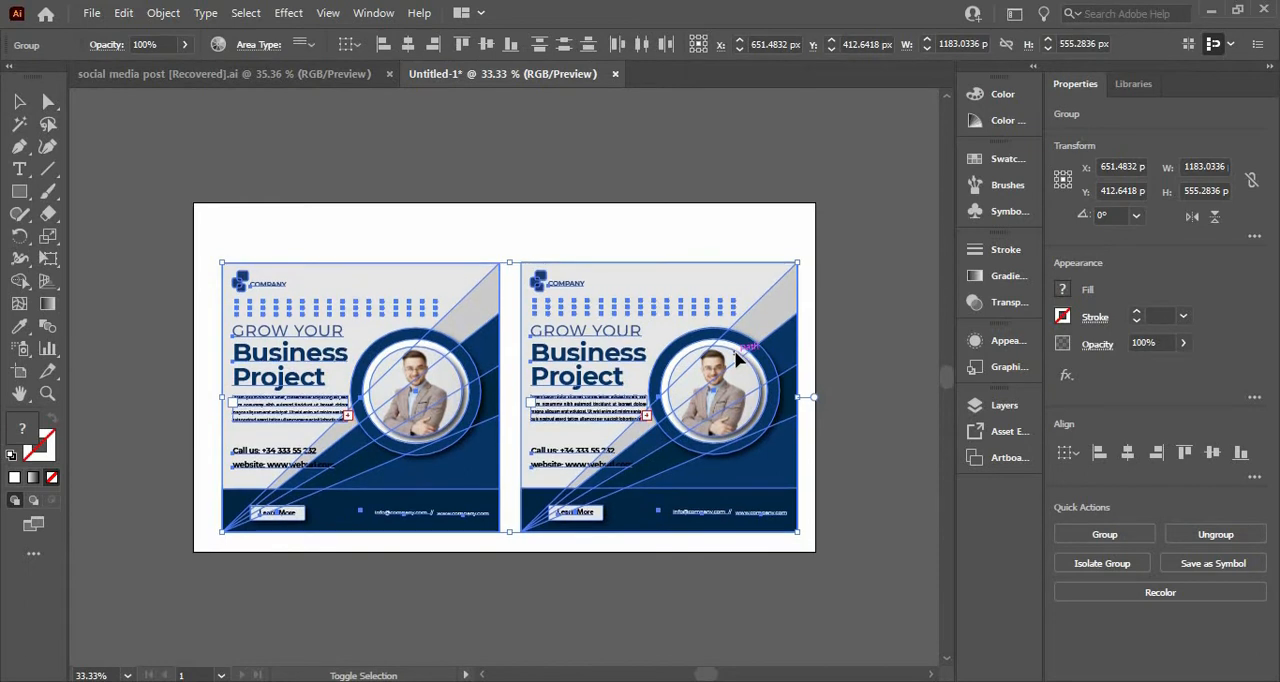
key(ctrl+equal)
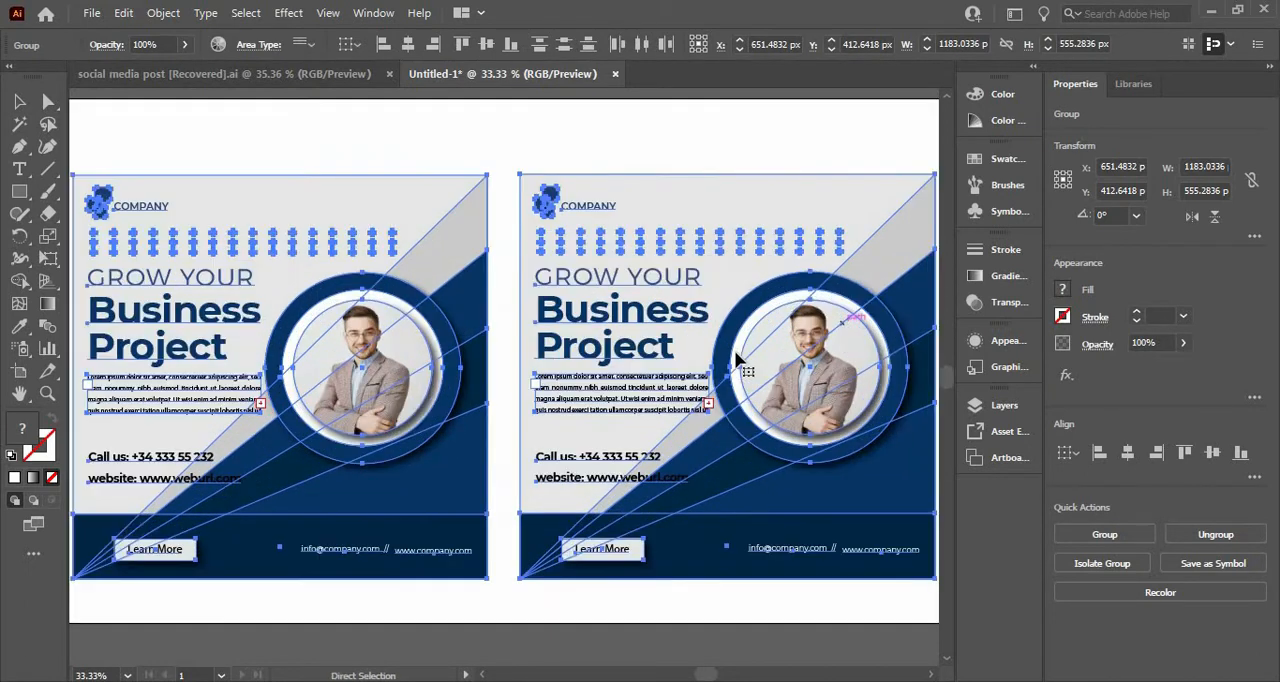
key(v)
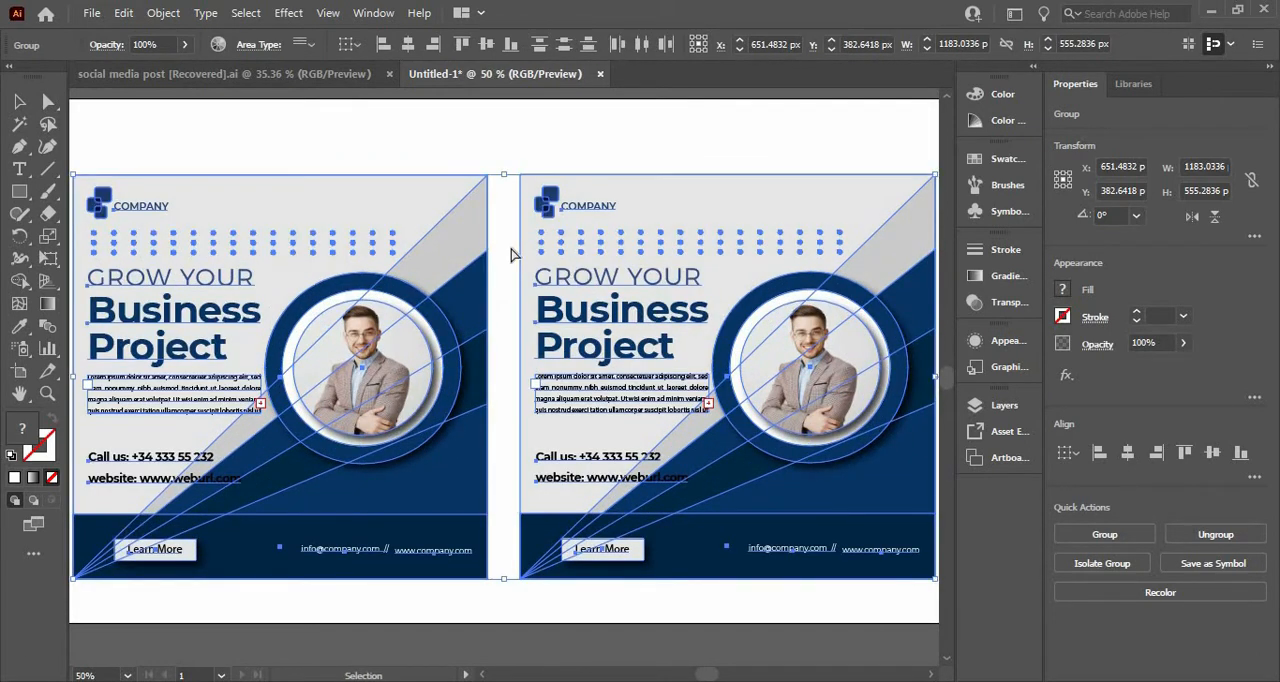
key(ctrl+minus)
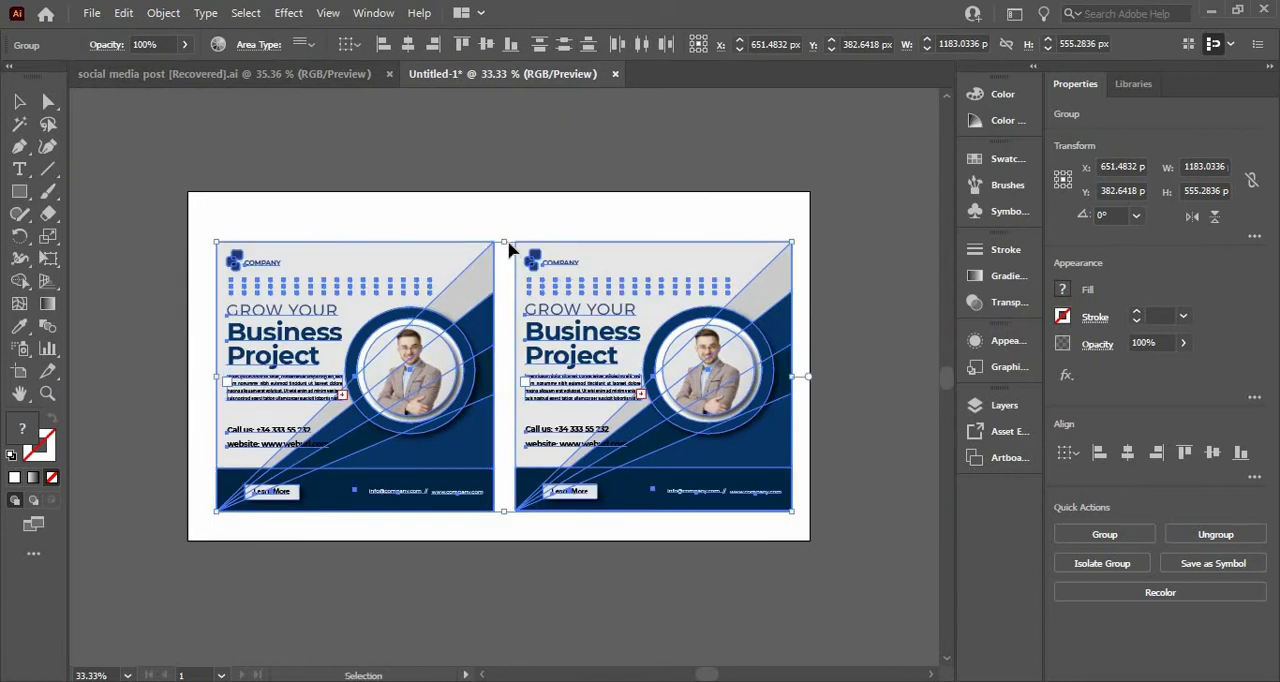
click(507, 231)
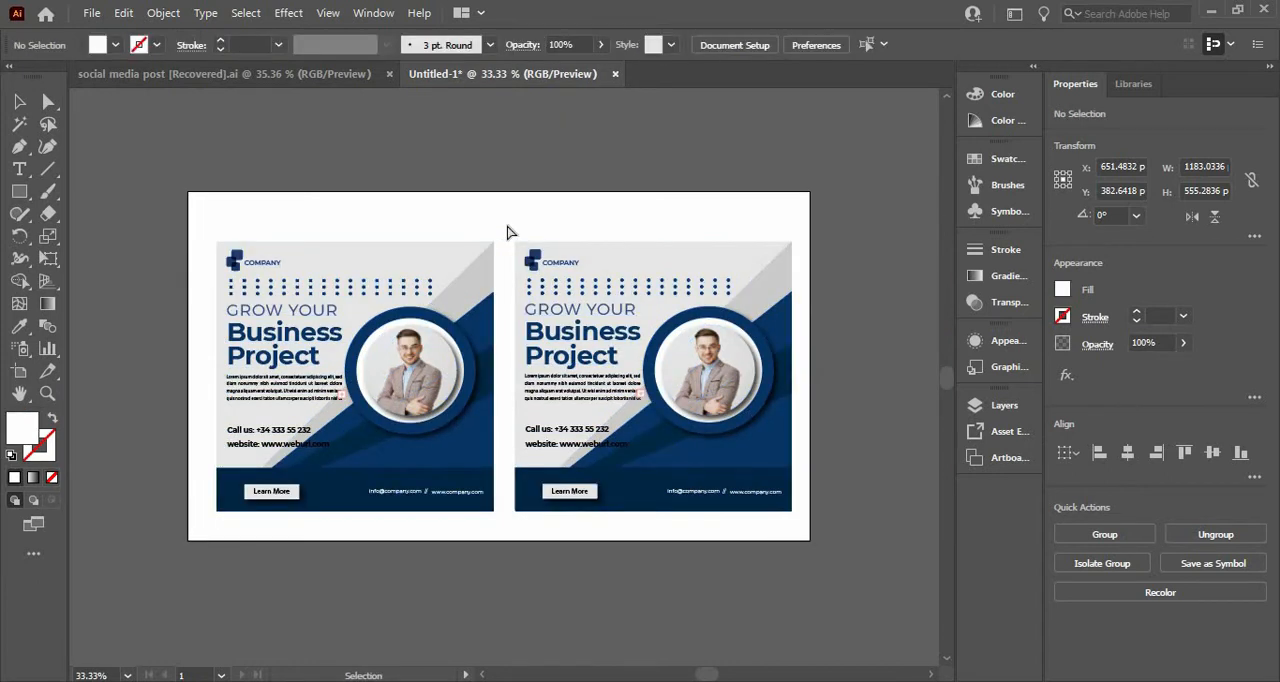
key(ctrl+0)
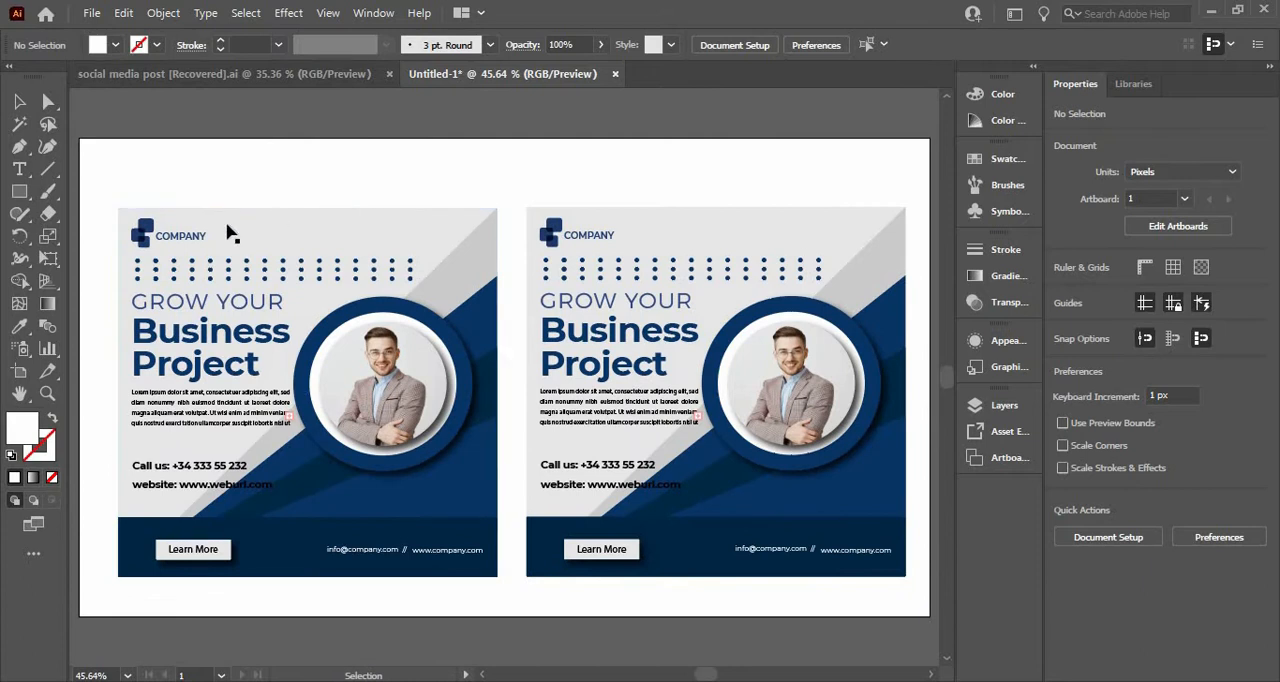
Step: Ungroup the left poster
click(241, 258)
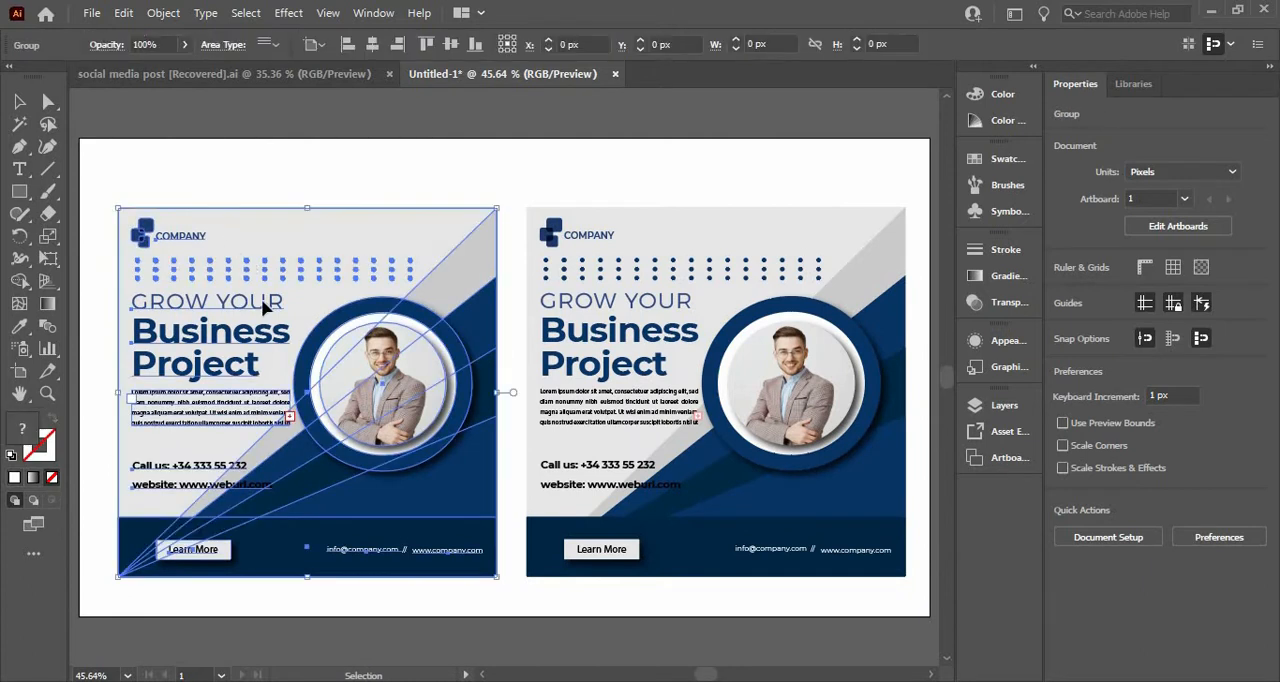
right_click(300, 365)
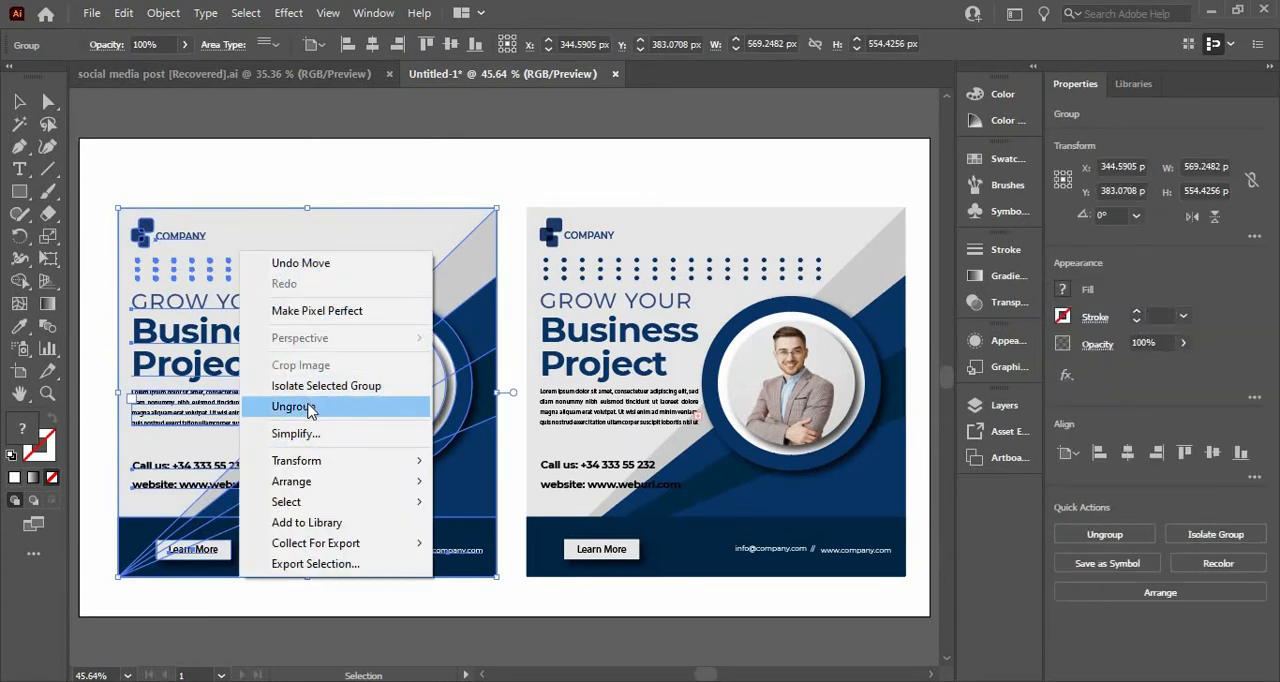
click(314, 406)
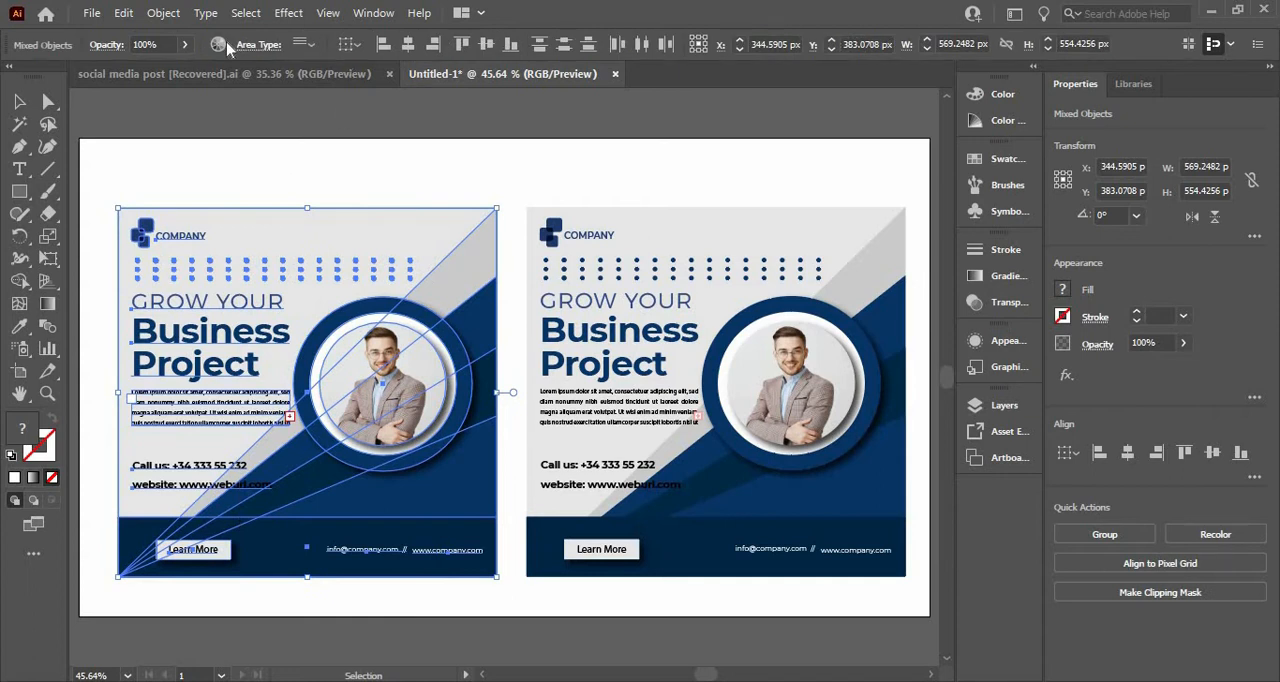
Step: Recolor the left poster's blue artwork to dark maroon by shifting its linked colors together on the color wheel
click(220, 46)
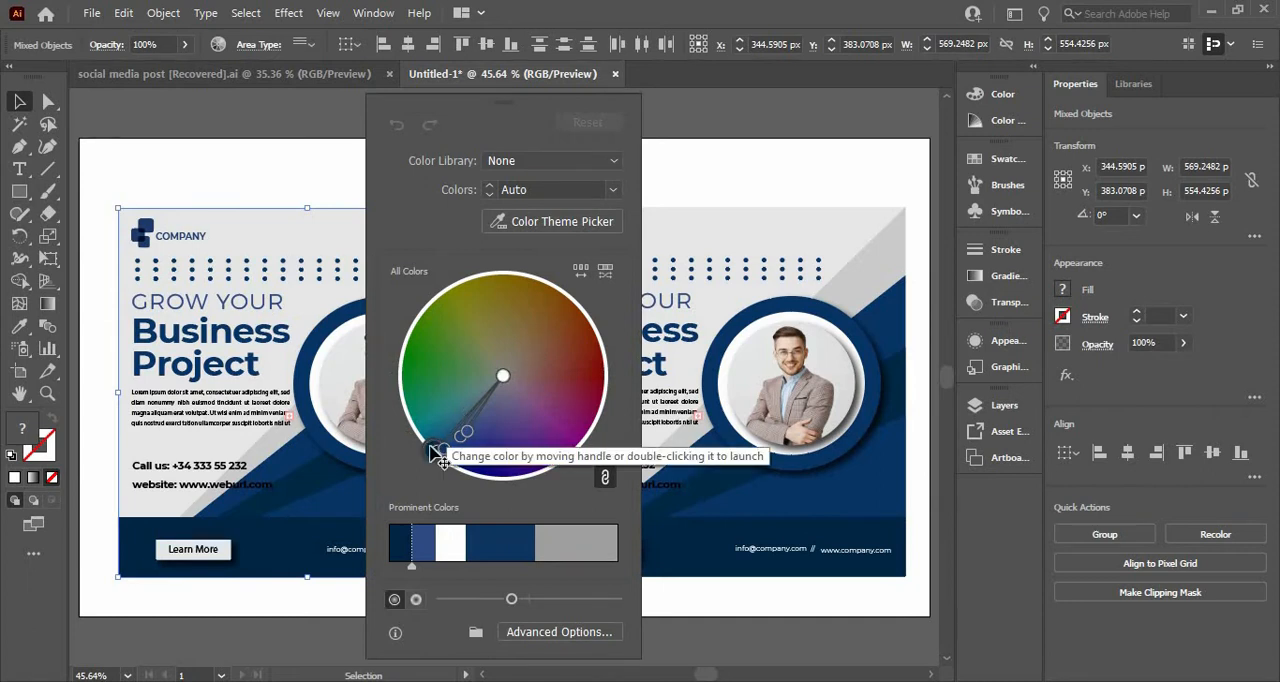
drag(435, 450, 569, 449)
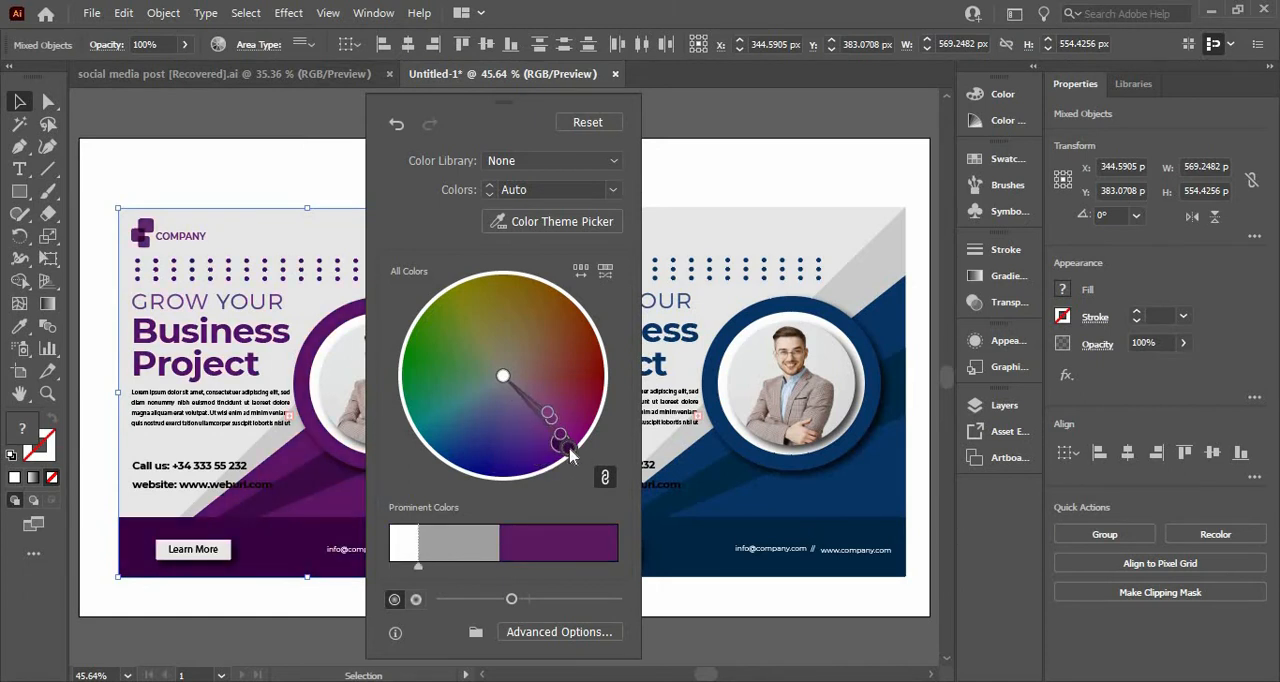
drag(506, 390, 501, 390)
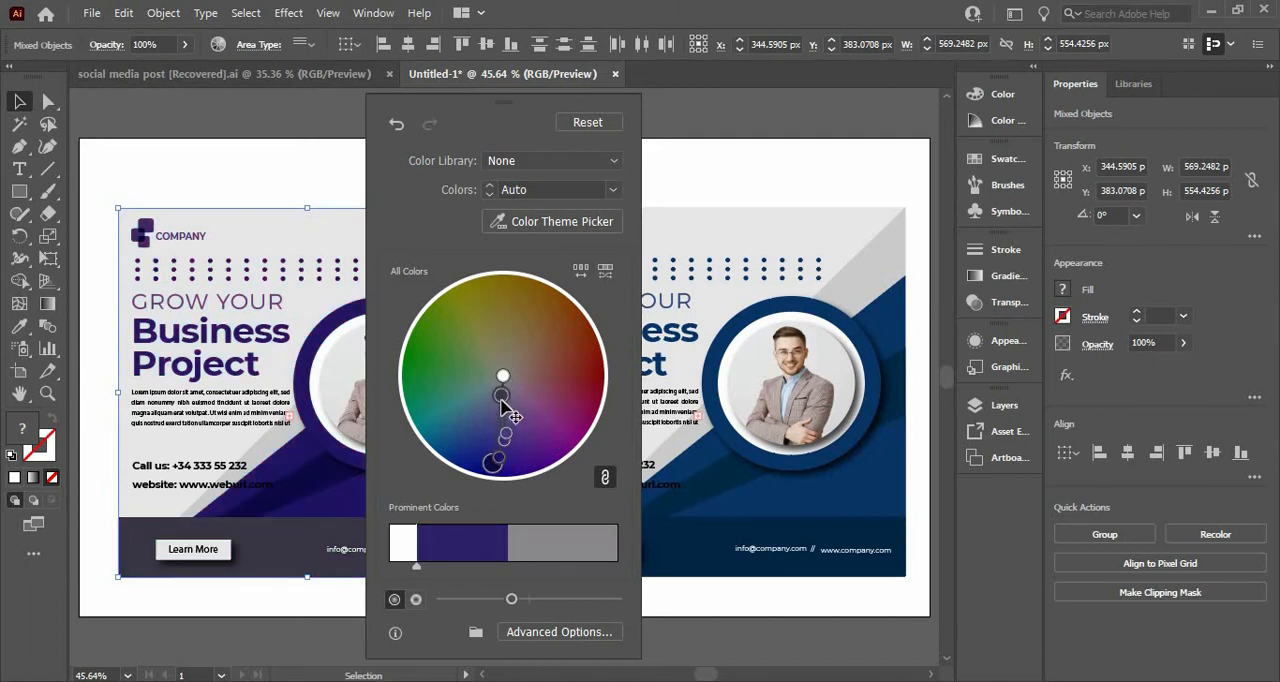
drag(502, 397, 501, 477)
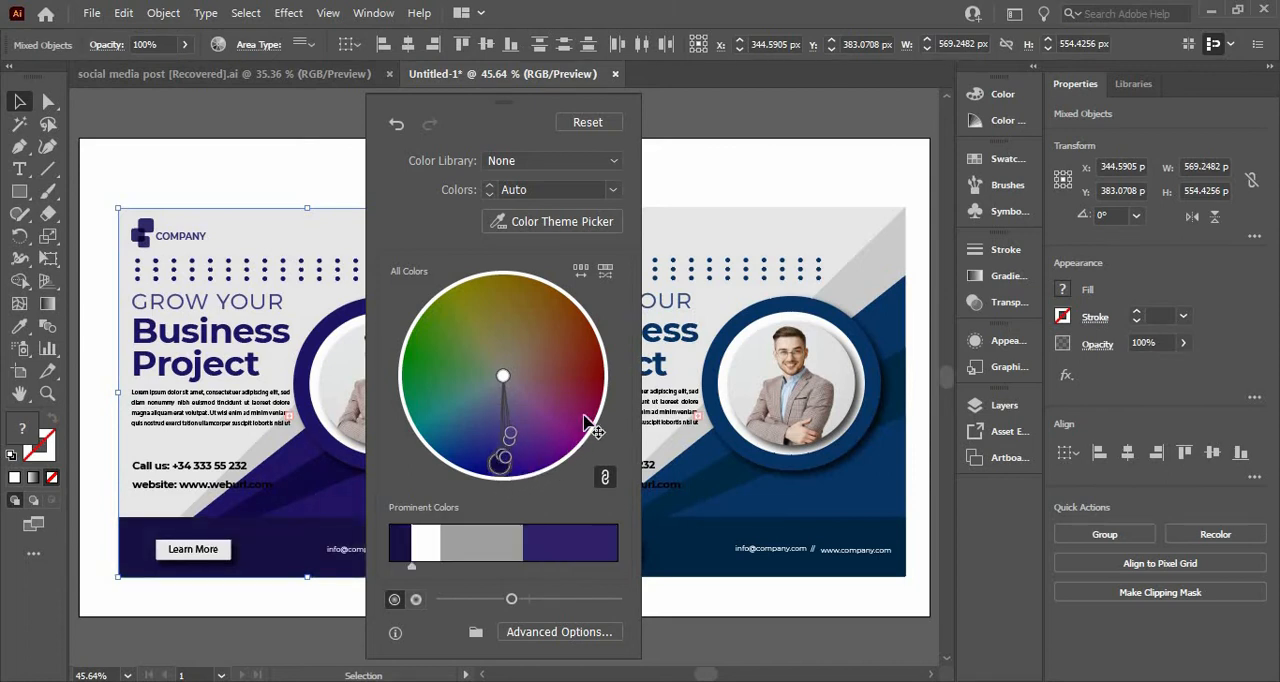
drag(584, 415, 590, 403)
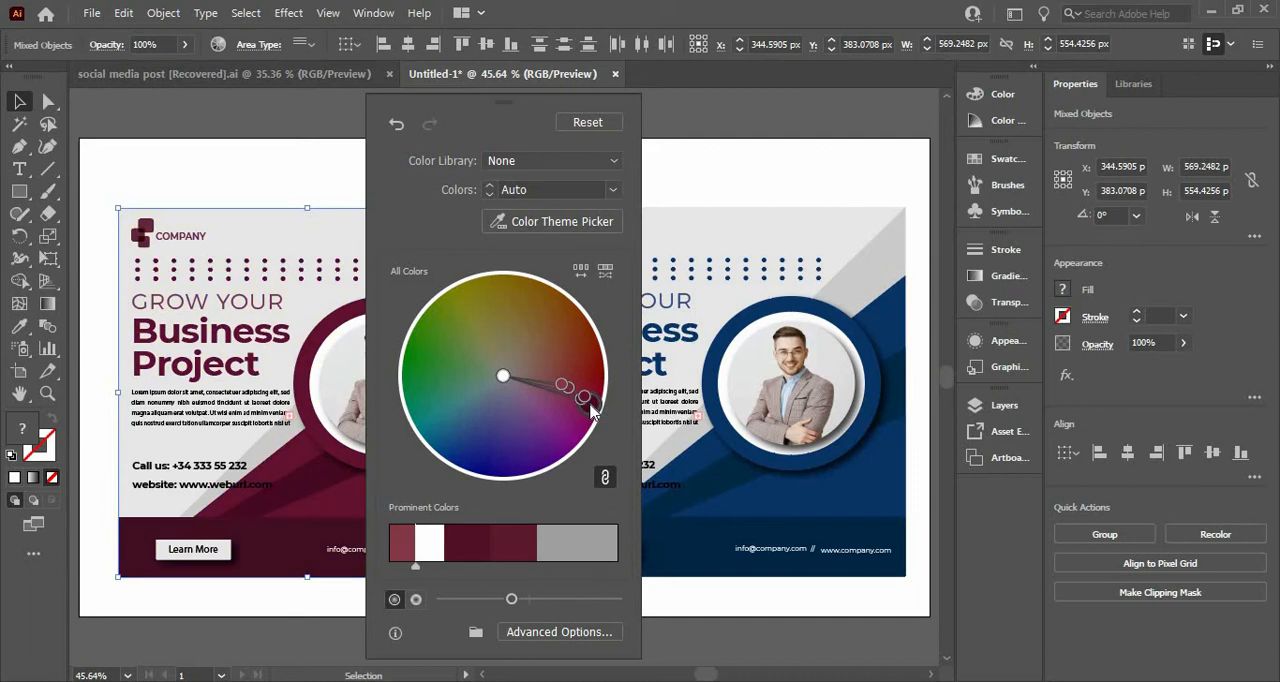
click(243, 171)
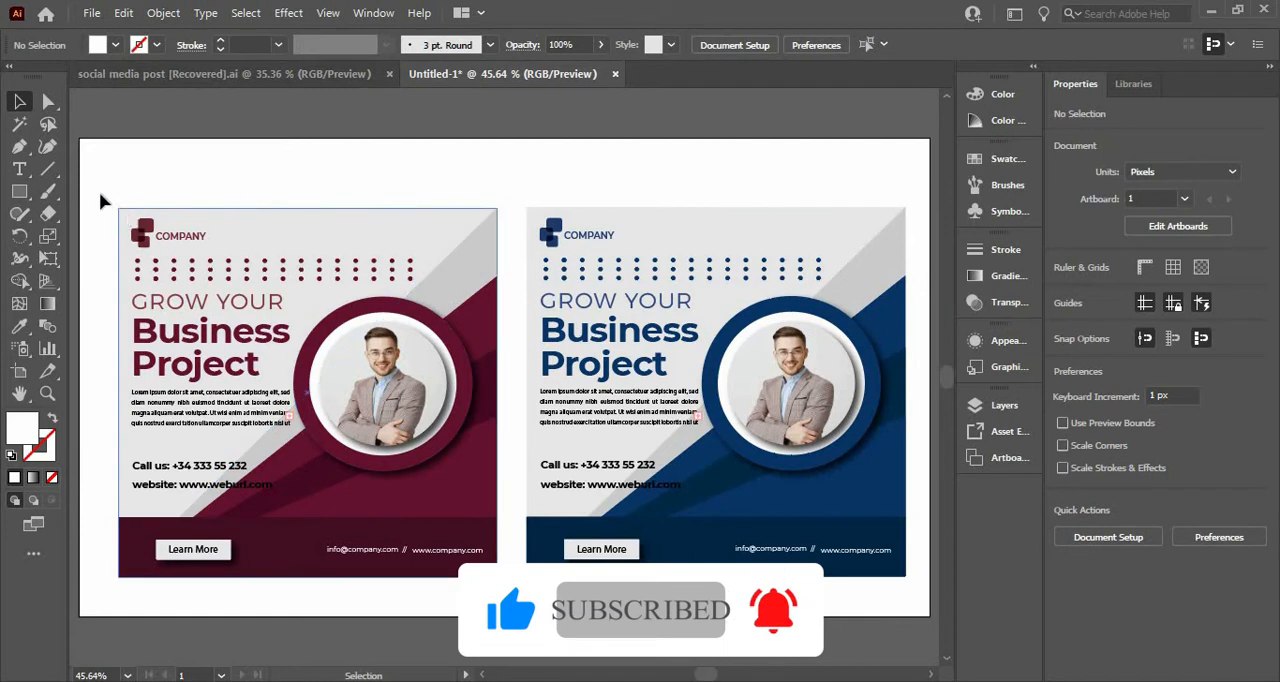
Step: Group all the artwork of the maroon poster
drag(337, 378, 413, 483)
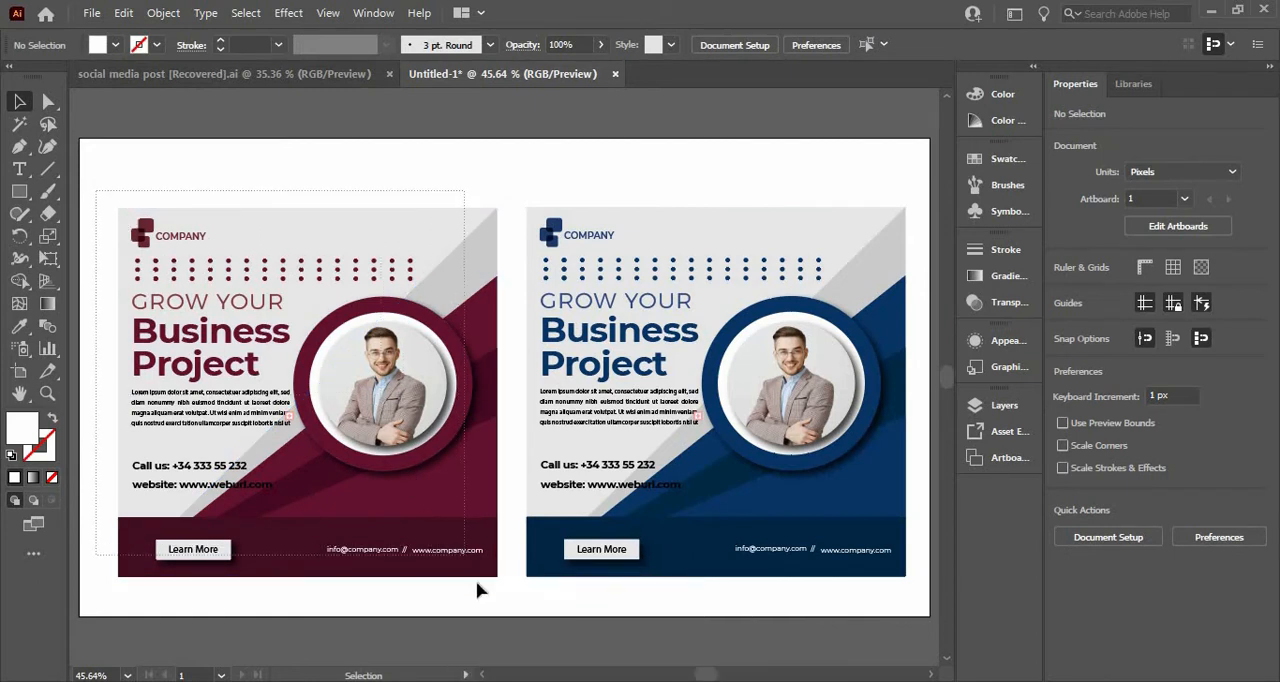
drag(478, 590, 480, 591)
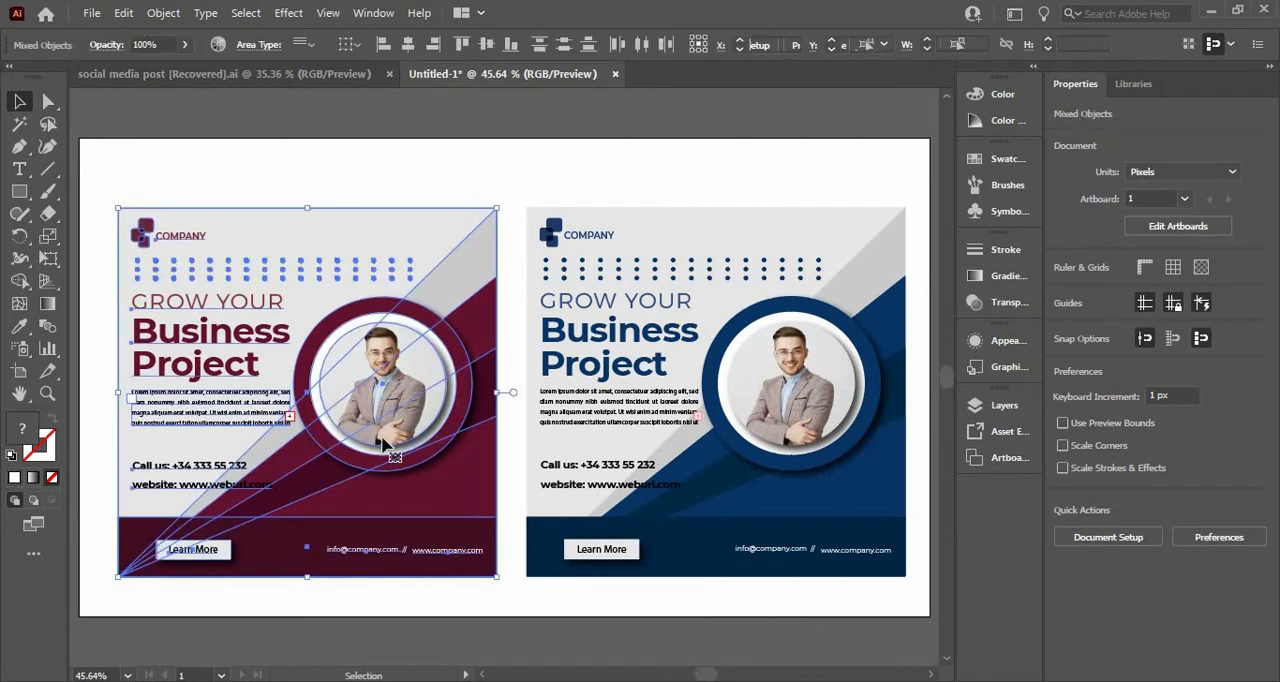
right_click(443, 376)
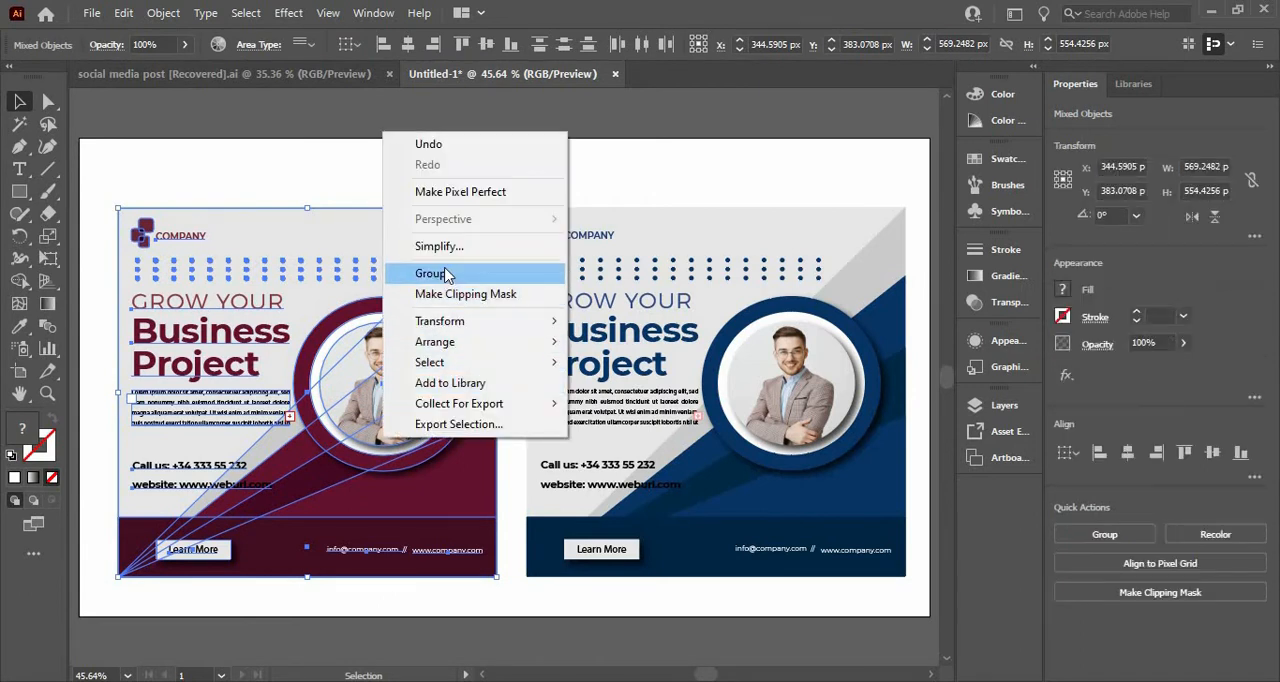
click(451, 271)
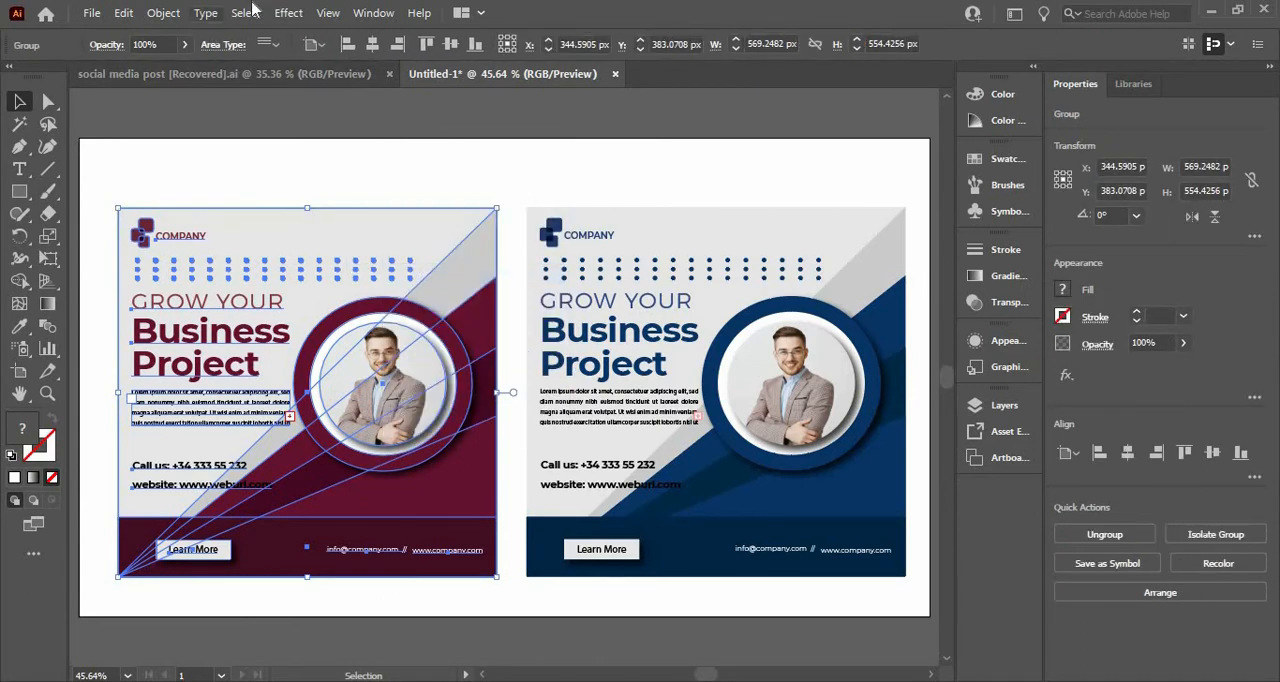
Step: Apply a Multiply drop shadow to the maroon poster with 75% opacity, 7 px X and Y offsets and 5 px blur
click(288, 12)
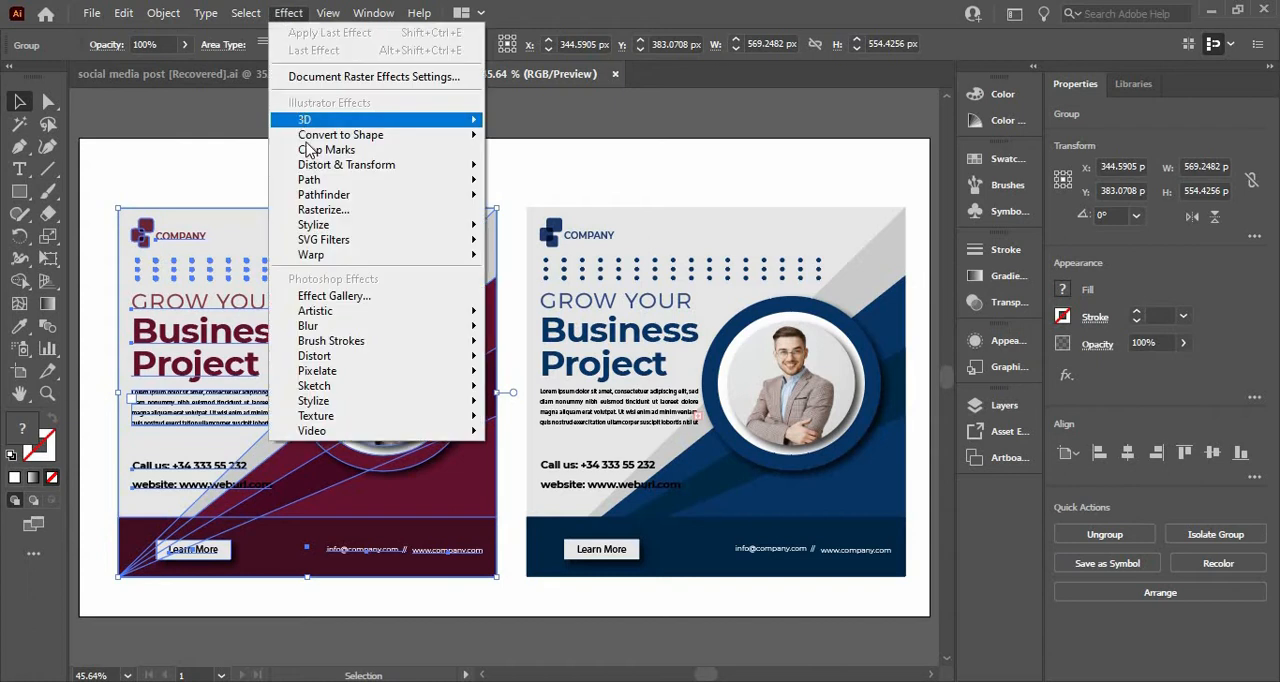
mouse_move(453, 229)
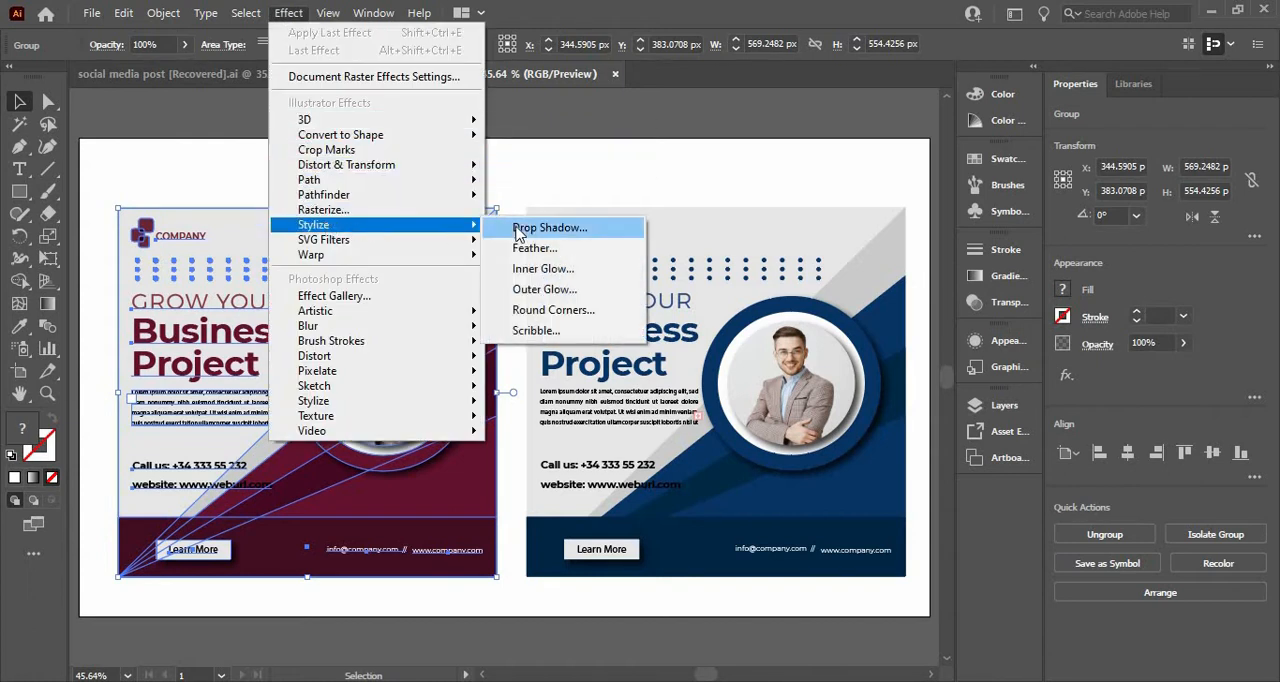
click(517, 230)
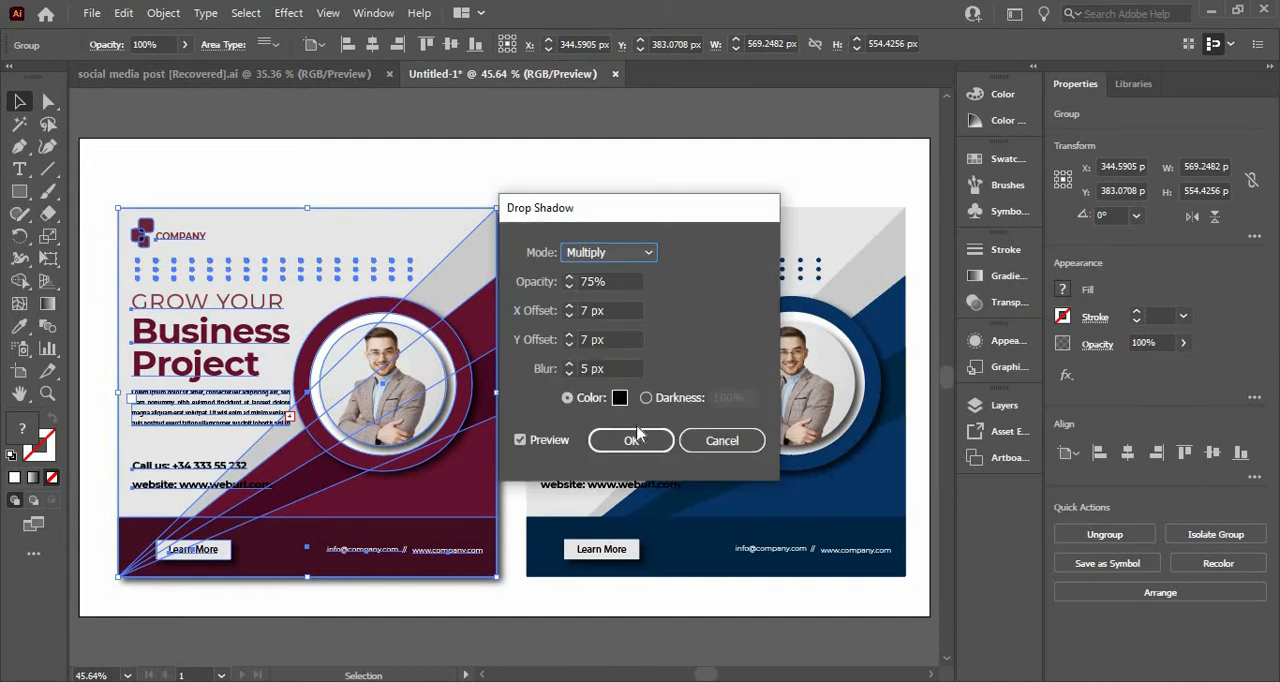
click(632, 441)
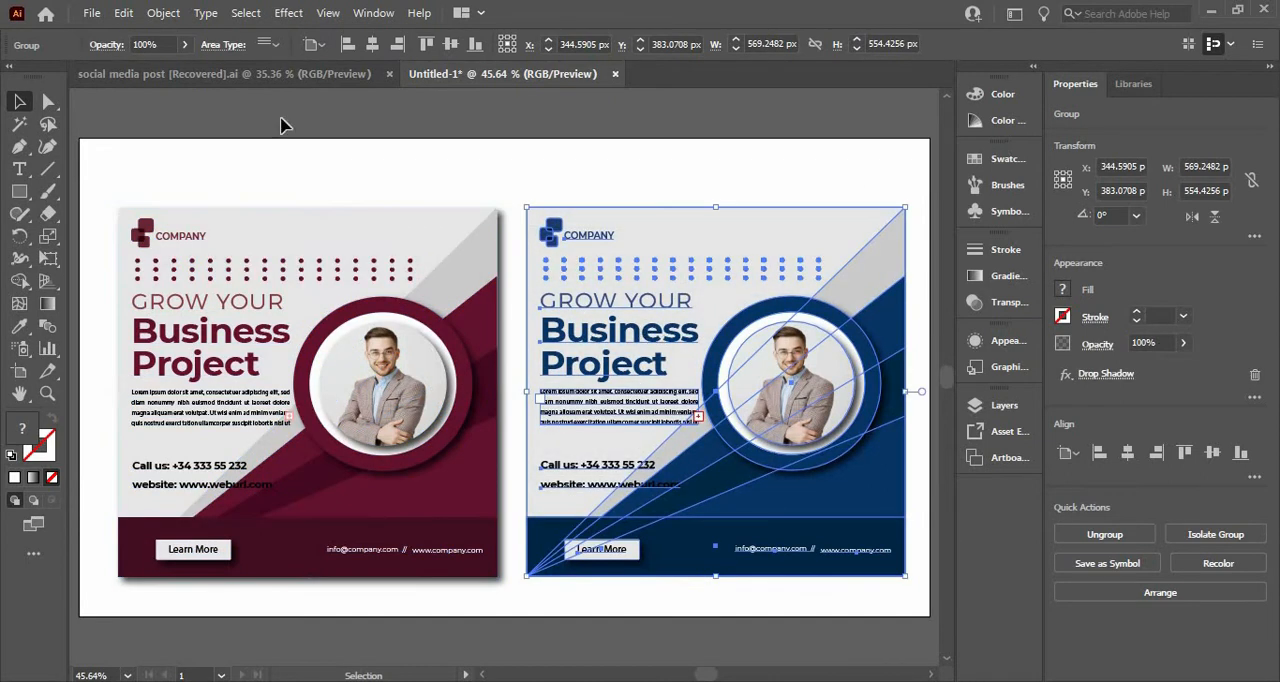
key(ctrl+z)
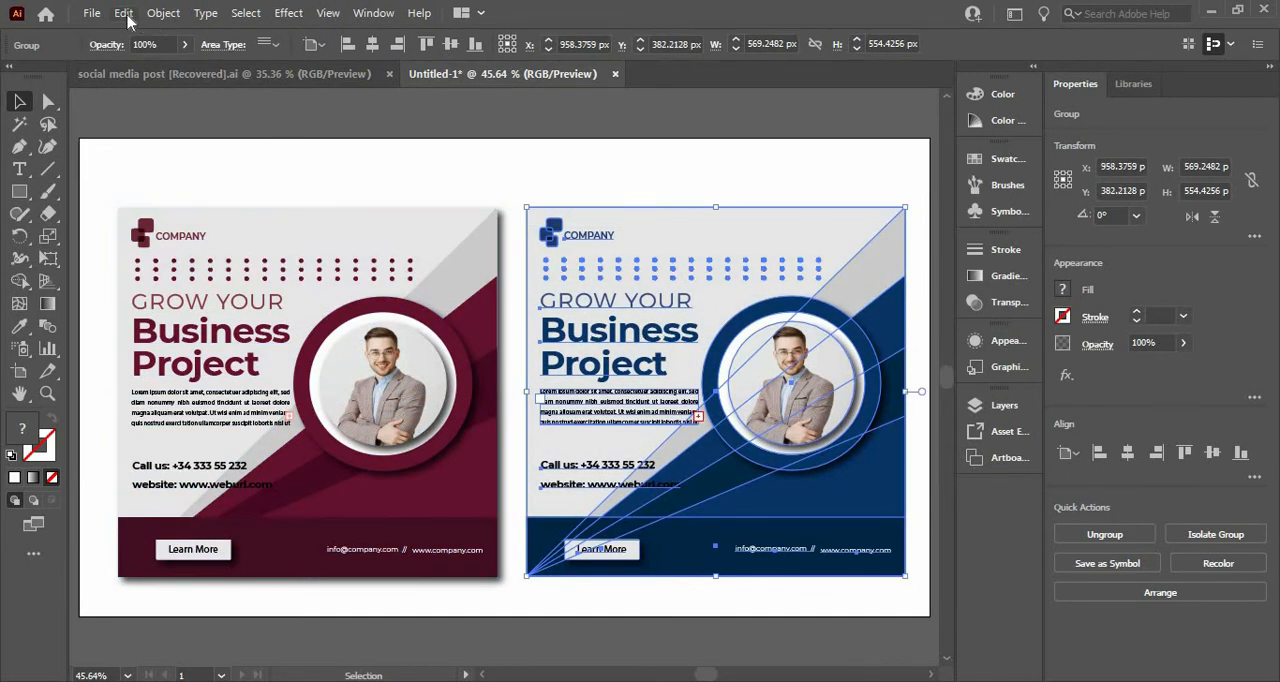
Step: Apply a Multiply drop shadow to the blue poster with 75% opacity, 7 px X and Y offsets and 5 px blur
click(288, 12)
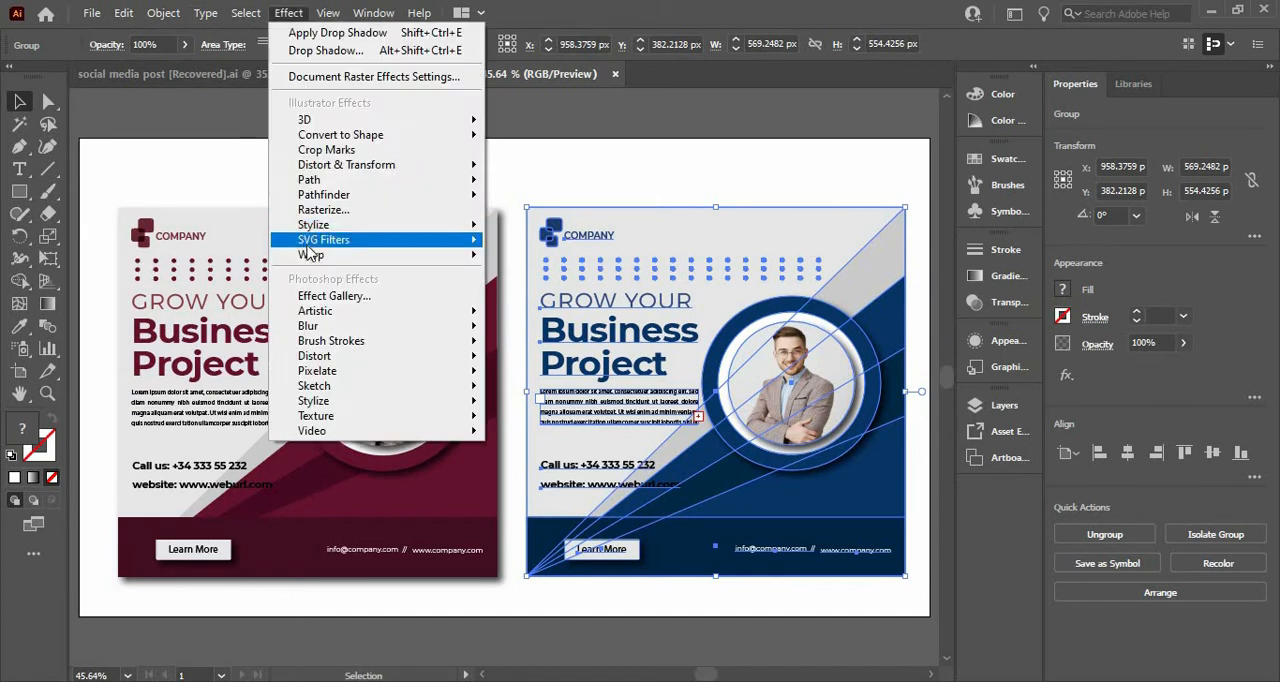
mouse_move(396, 228)
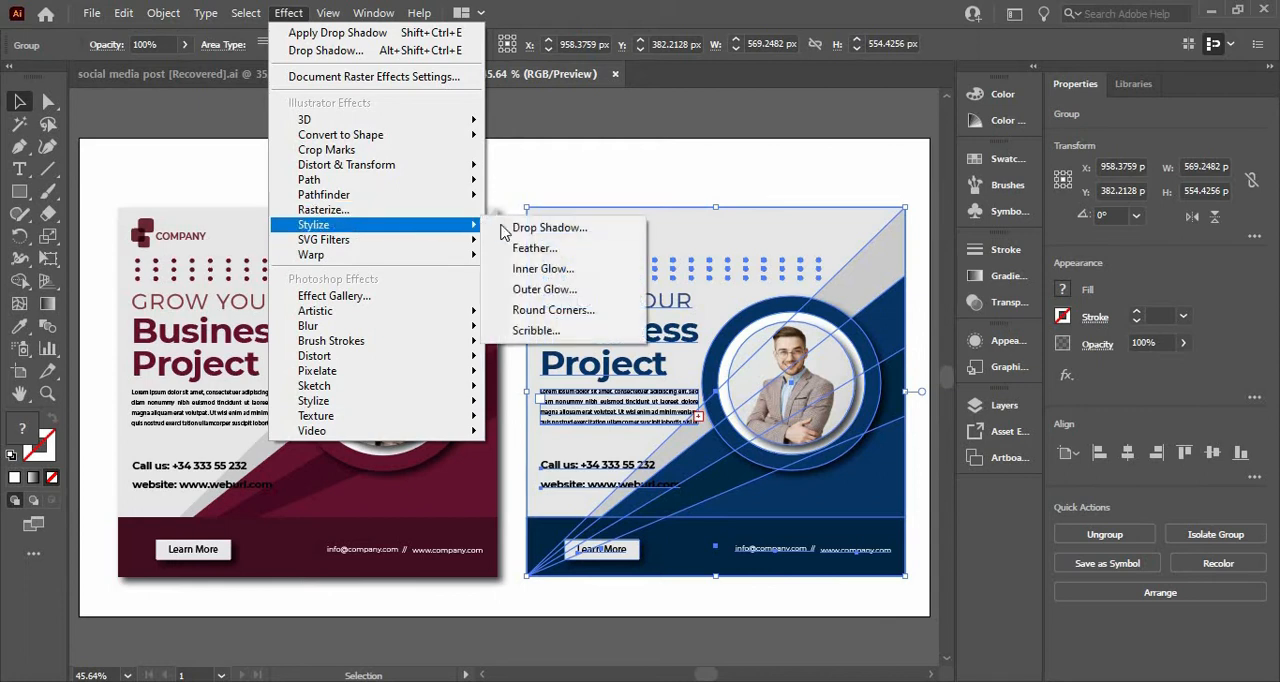
click(512, 230)
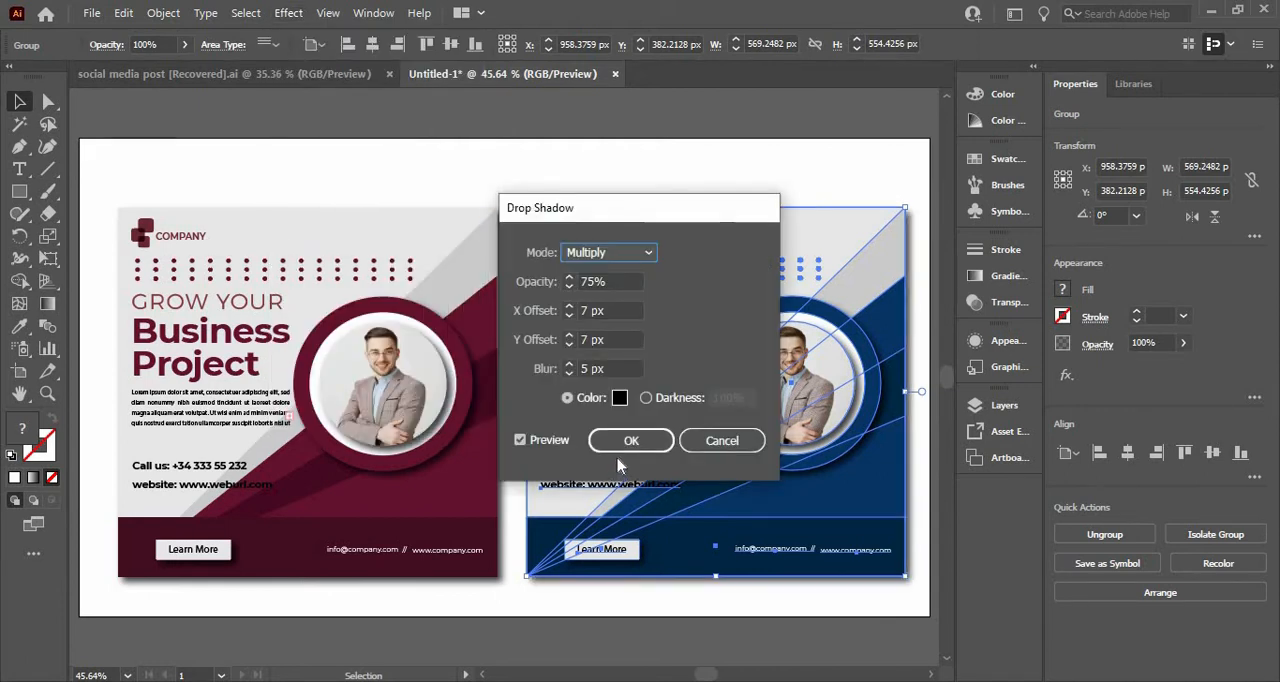
click(629, 440)
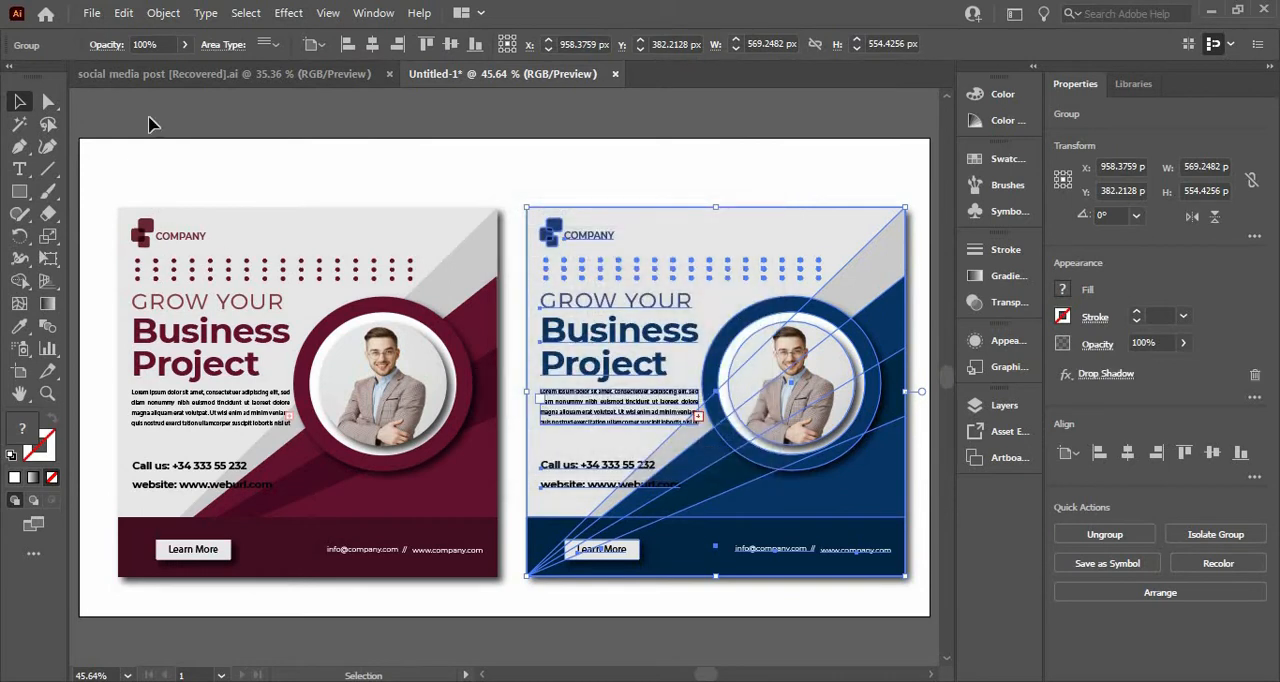
click(83, 216)
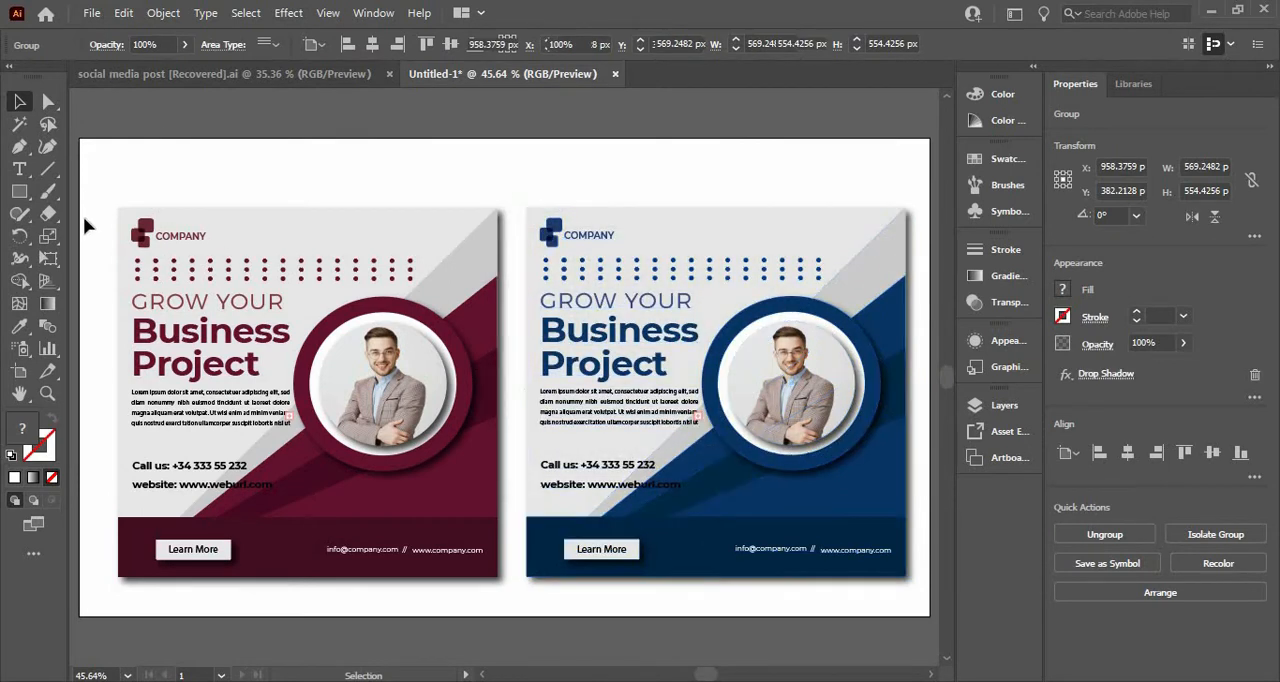
Step: Draw a 1280 × 720 px rectangle covering the whole artboard and send it to the back behind both posters
click(19, 193)
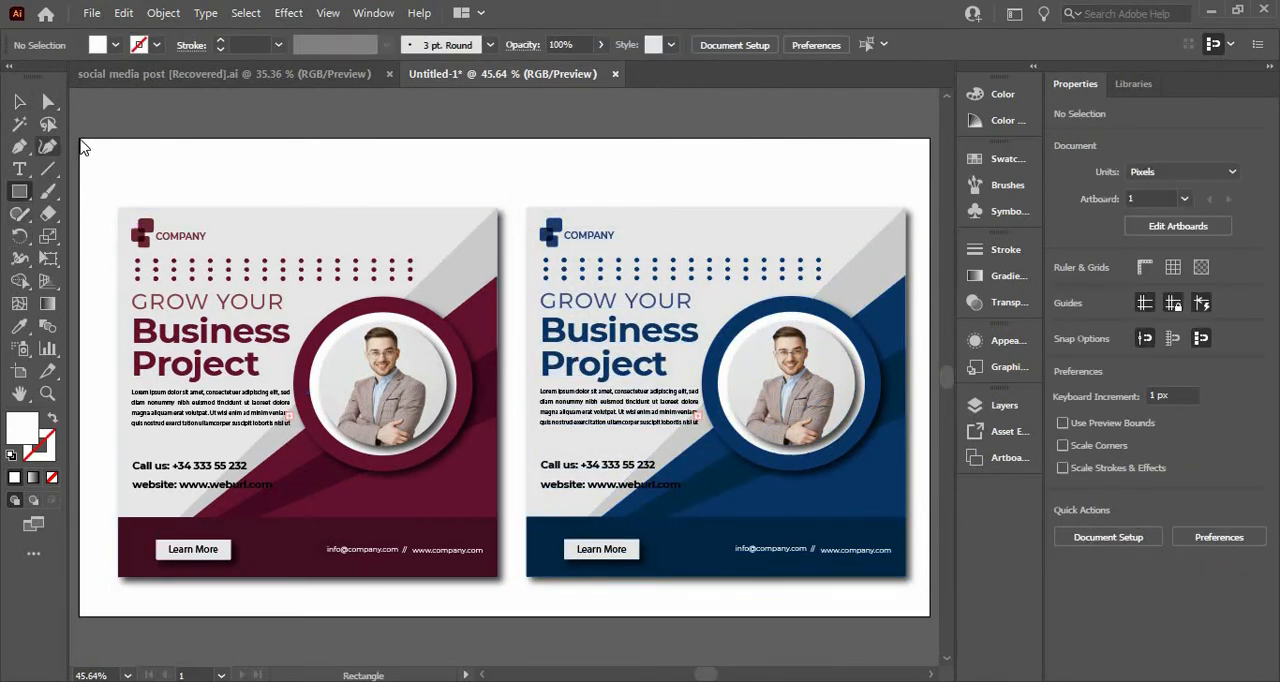
drag(79, 138, 929, 614)
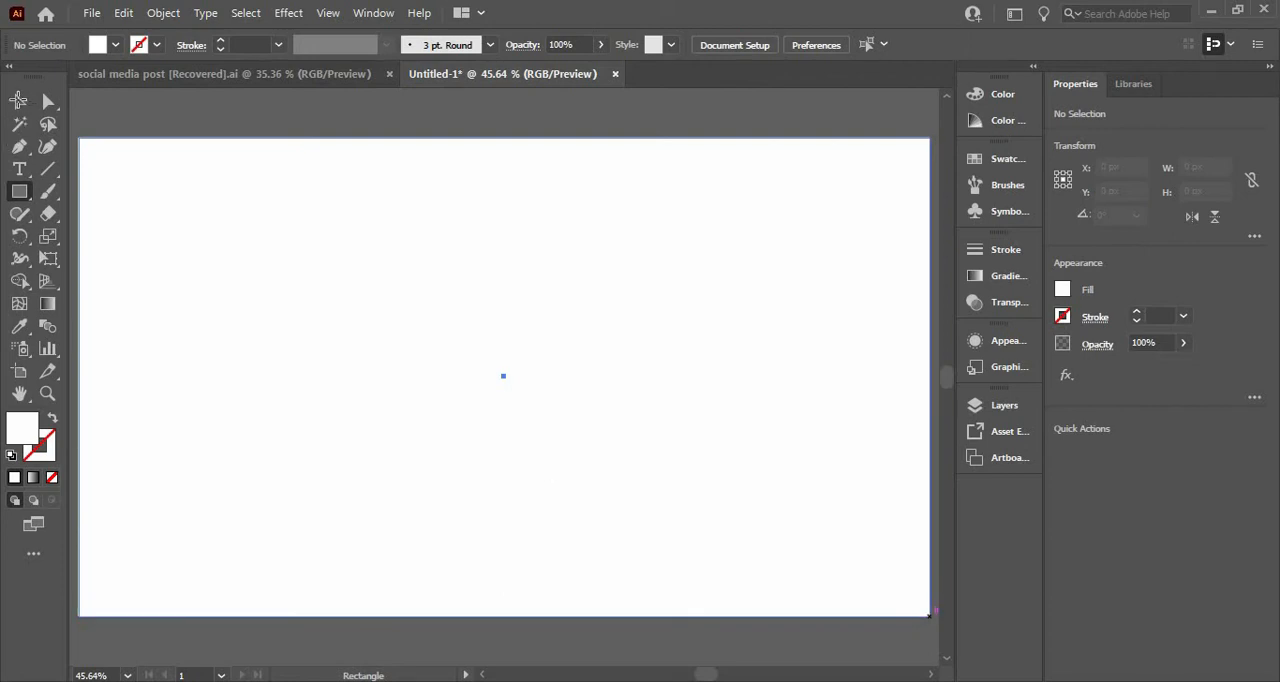
click(19, 103)
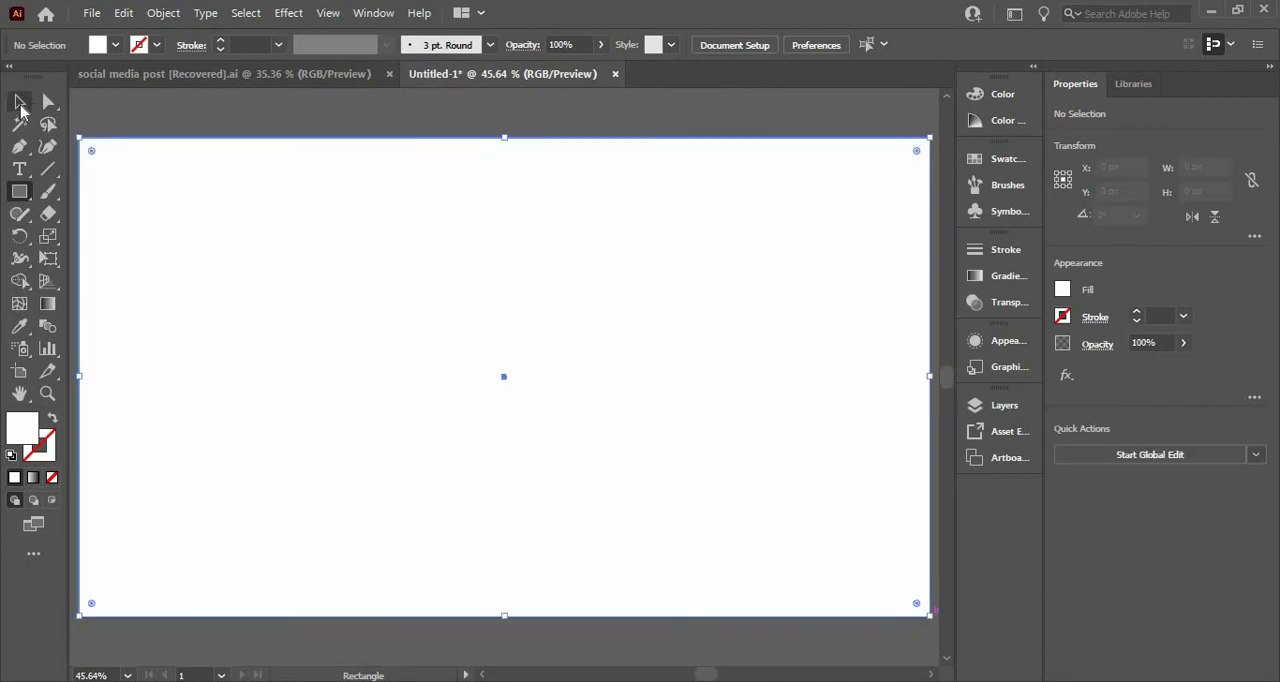
right_click(173, 170)
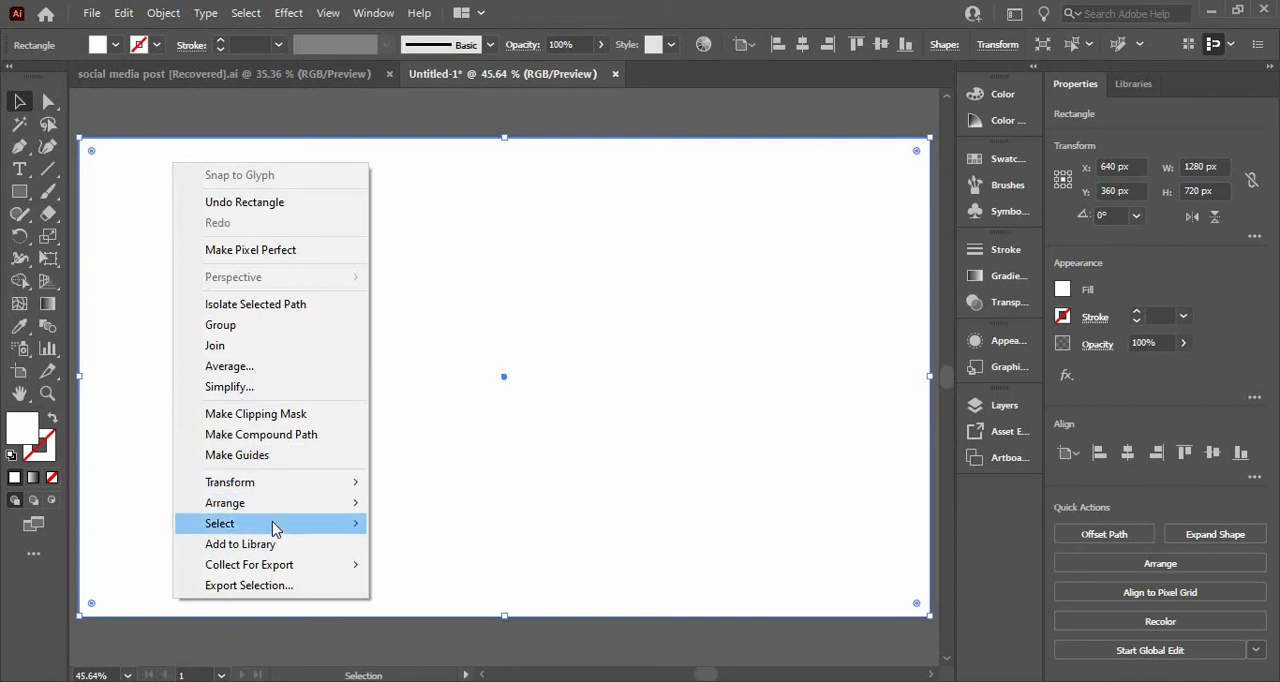
mouse_move(357, 528)
mouse_move(323, 505)
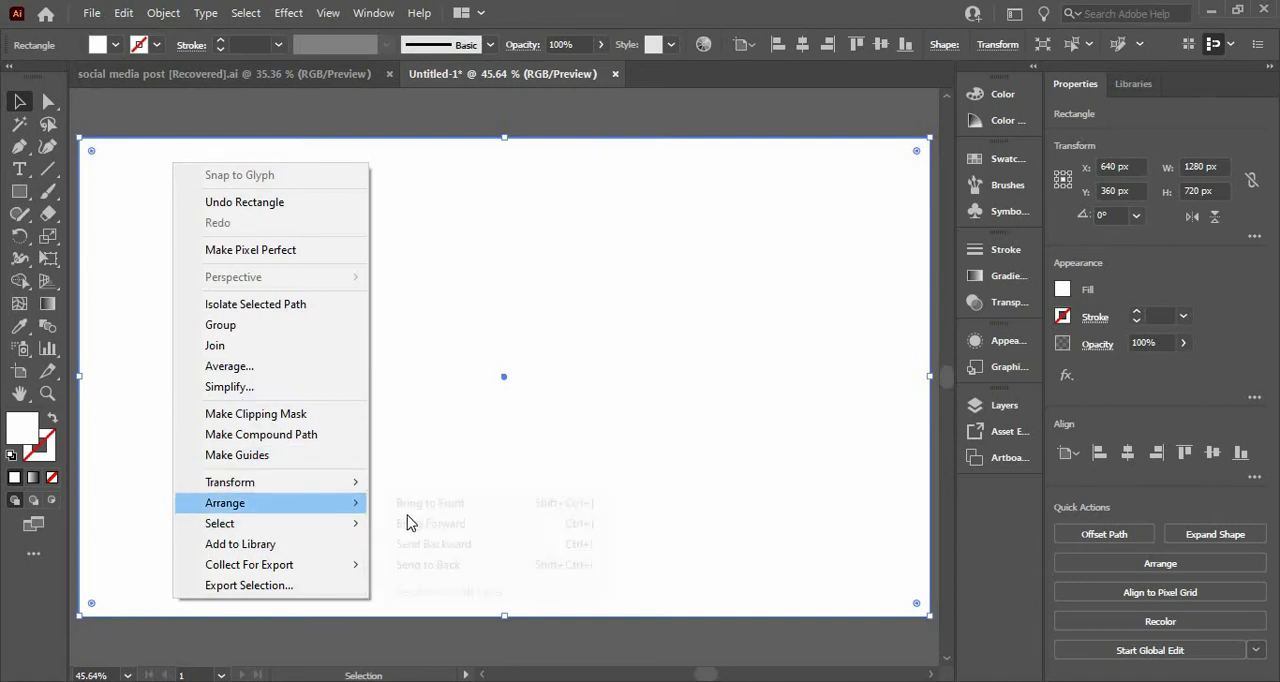
click(421, 566)
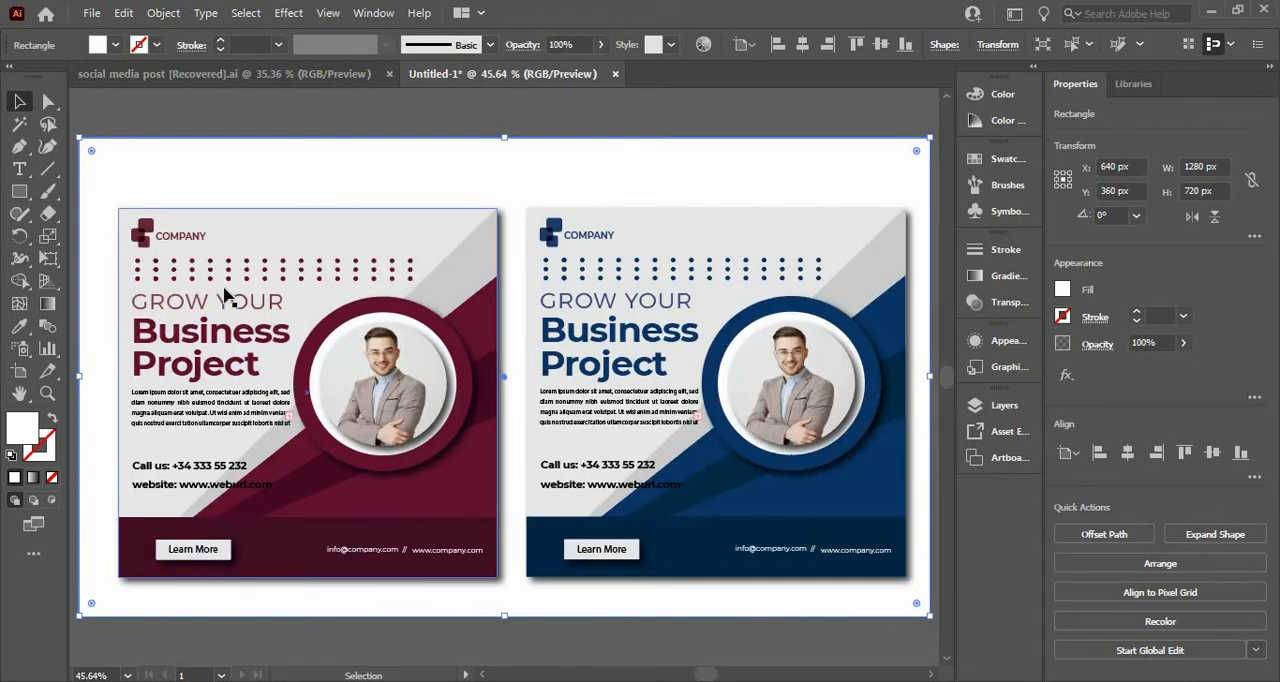
Step: Fill the background rectangle with the light gray sampled from the maroon poster's diagonal stripe
click(21, 328)
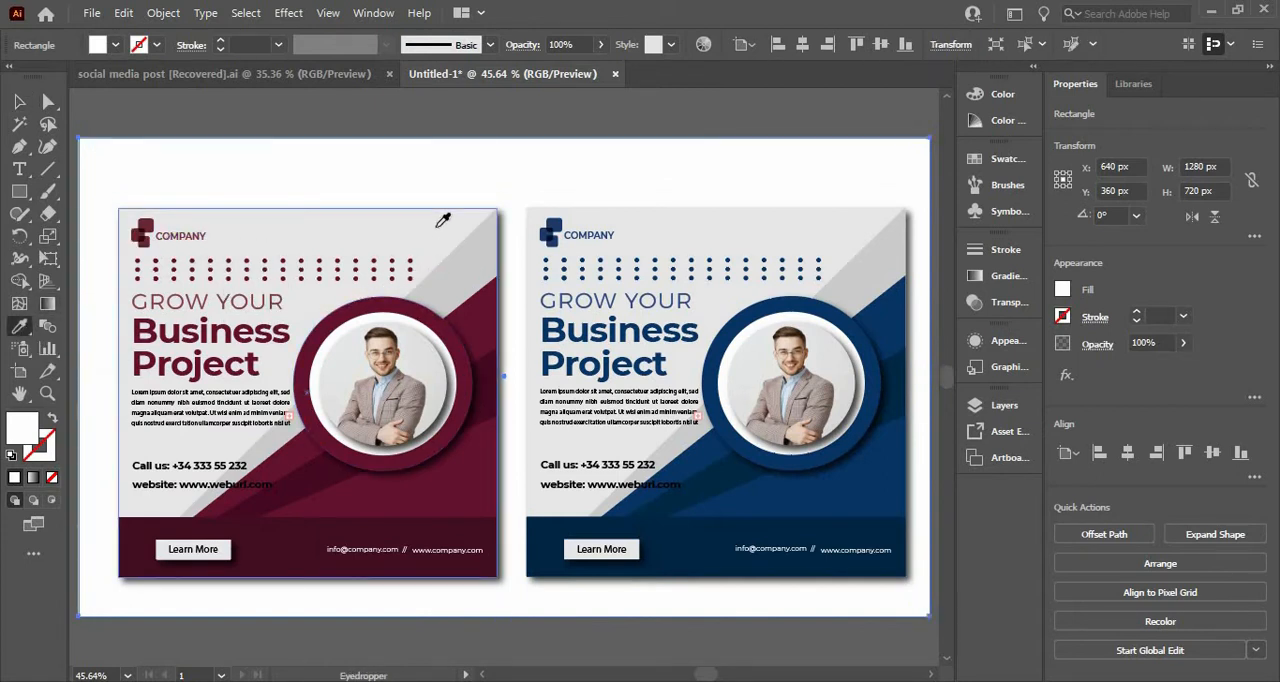
click(443, 220)
click(480, 241)
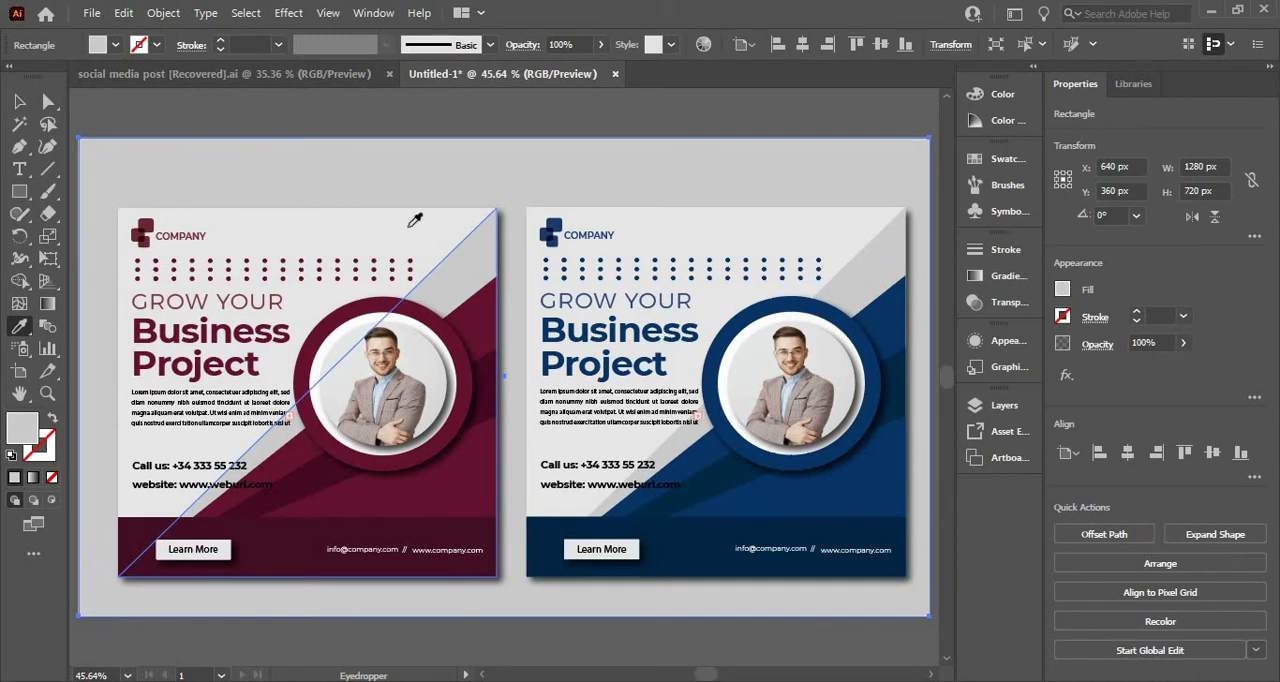
click(15, 103)
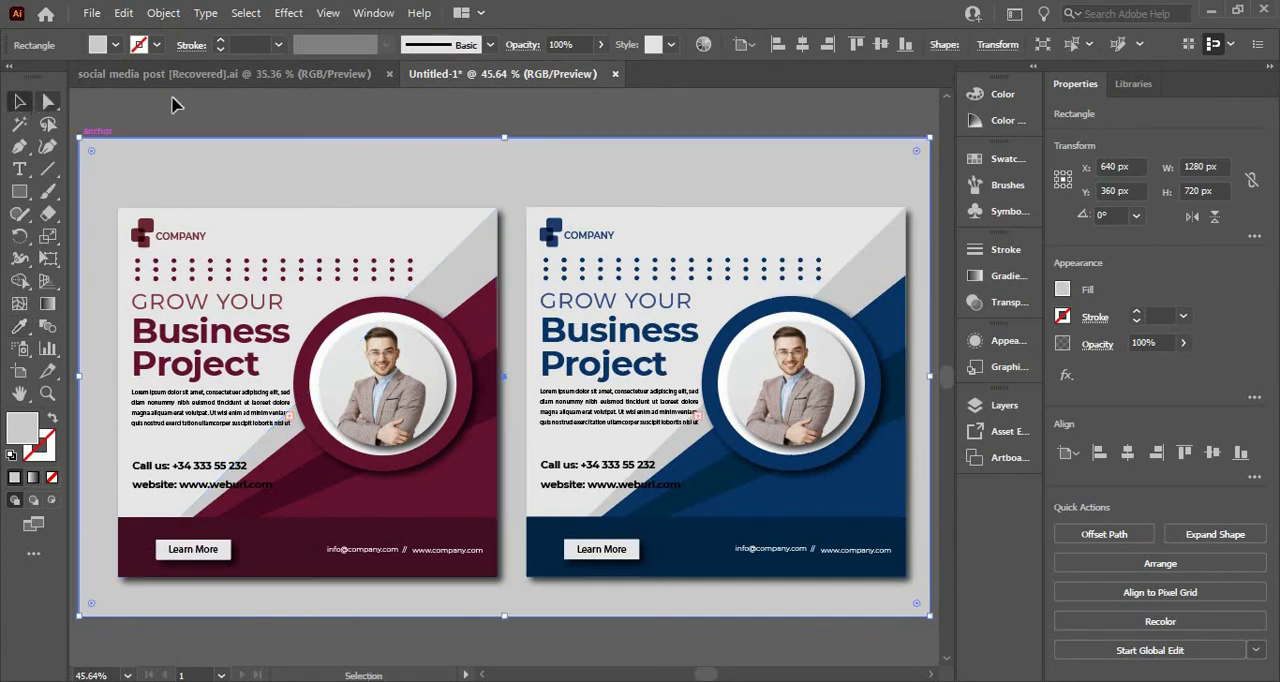
click(165, 114)
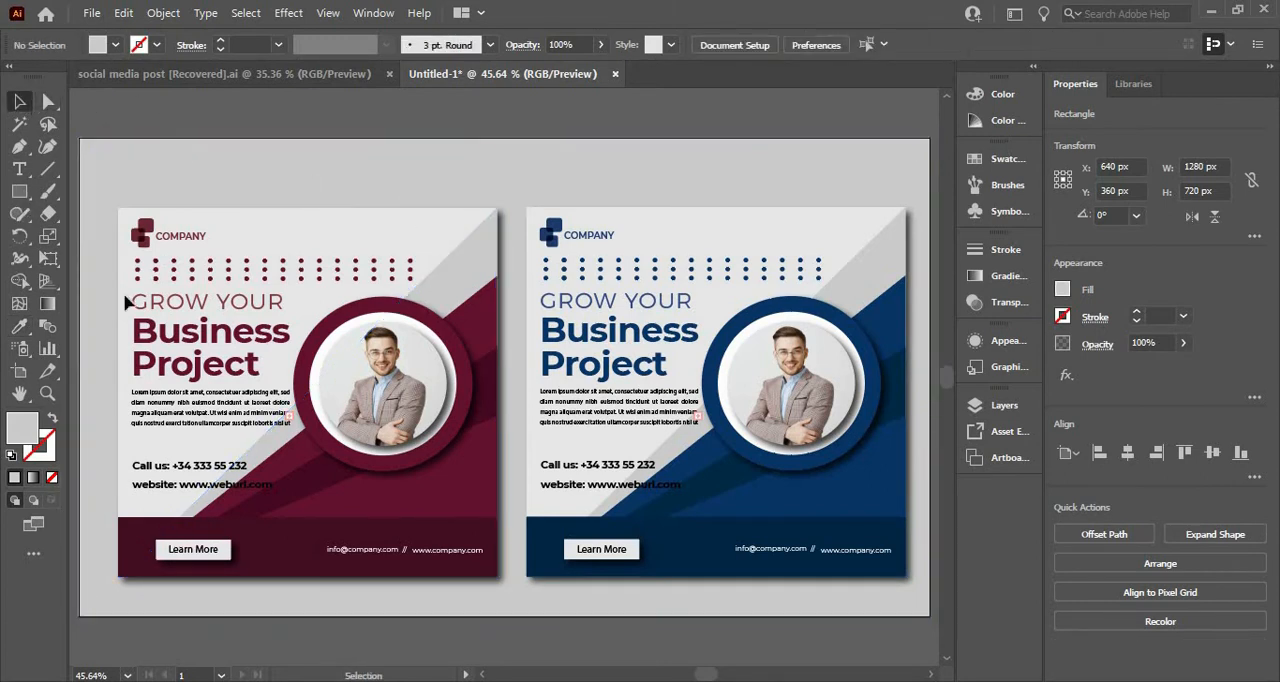
Step: Draw a horizontal band about 1286 × 302 px across the middle of the artboard and send it behind the posters, above the background
key(m)
drag(80, 296, 934, 496)
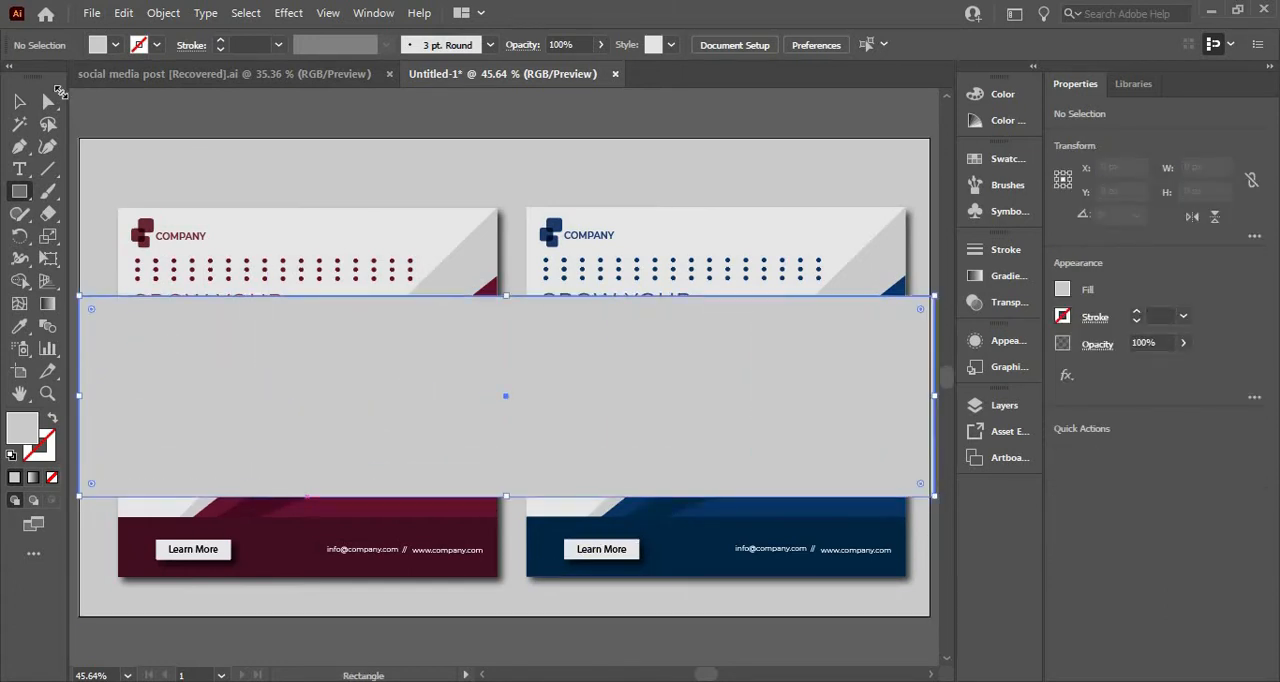
click(22, 101)
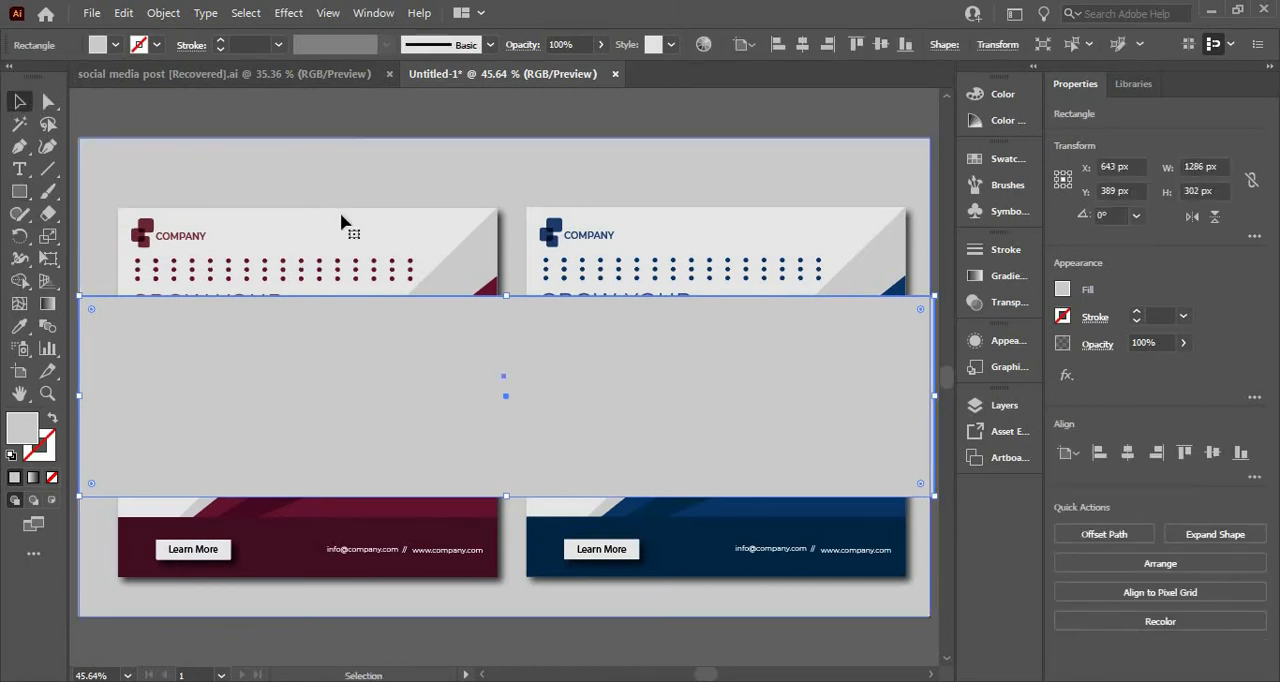
right_click(324, 176)
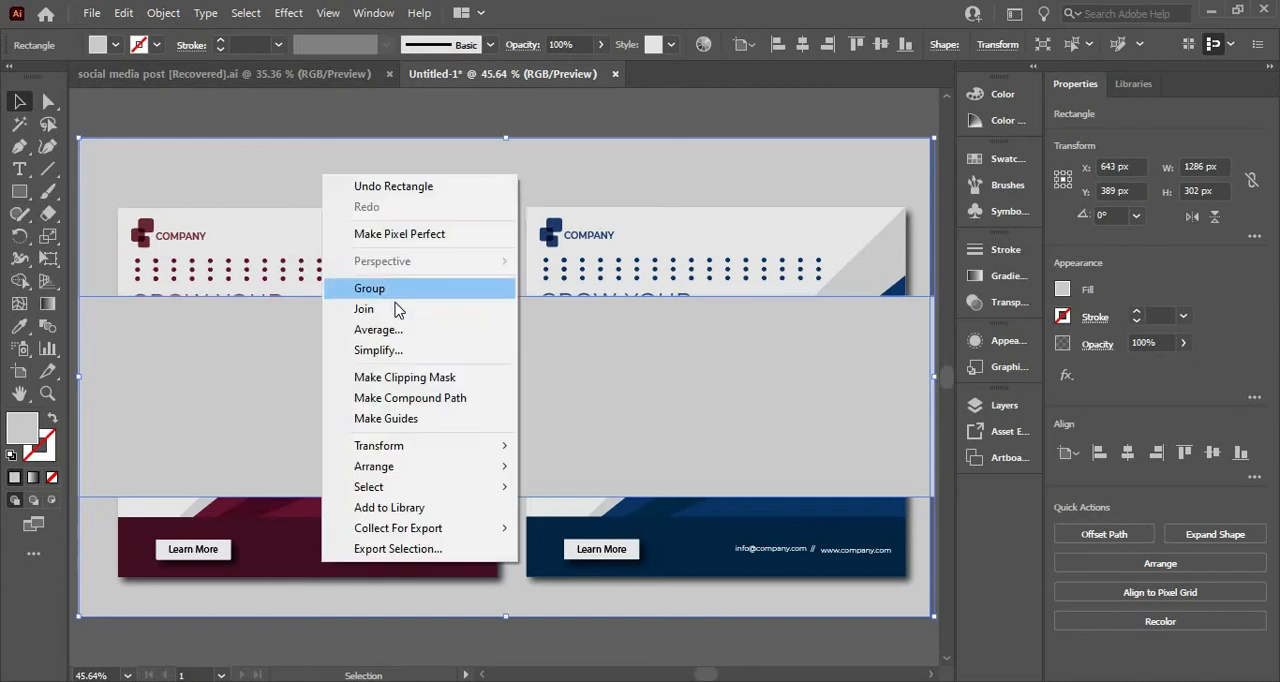
mouse_move(479, 470)
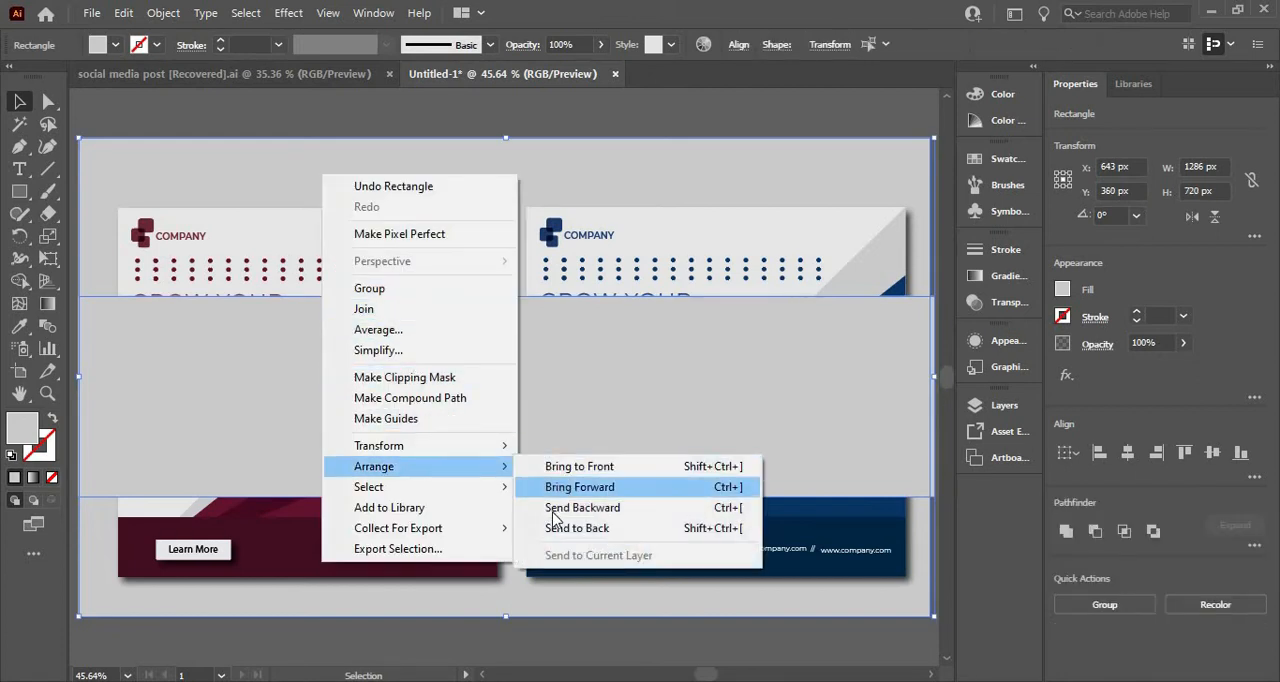
click(556, 528)
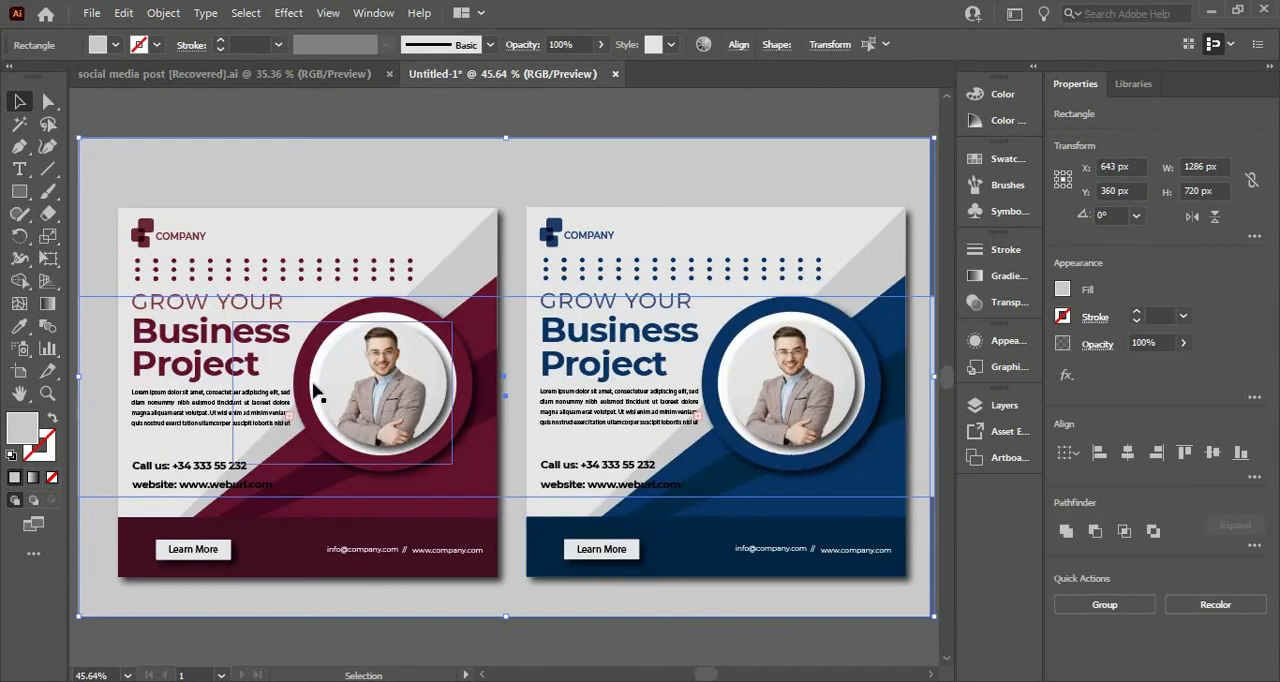
click(167, 125)
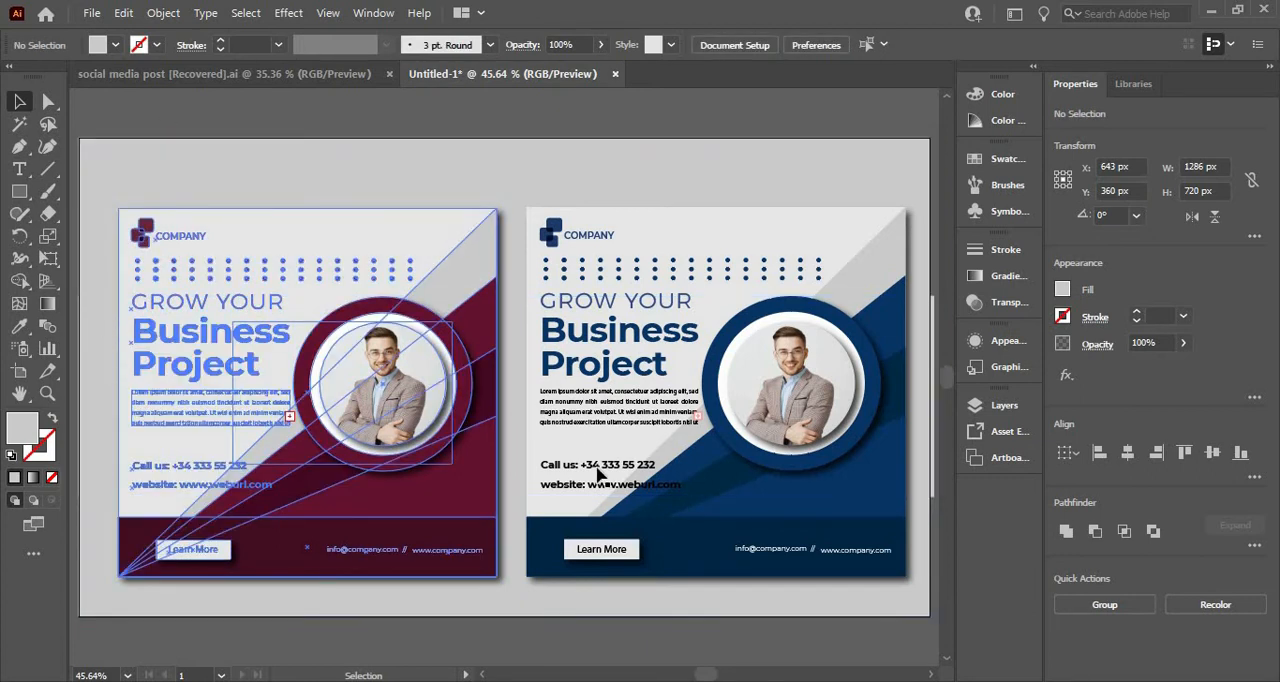
Step: Try the maroon poster's color on the horizontal band, and fill it with the dark blue sampled from the blue poster
click(506, 302)
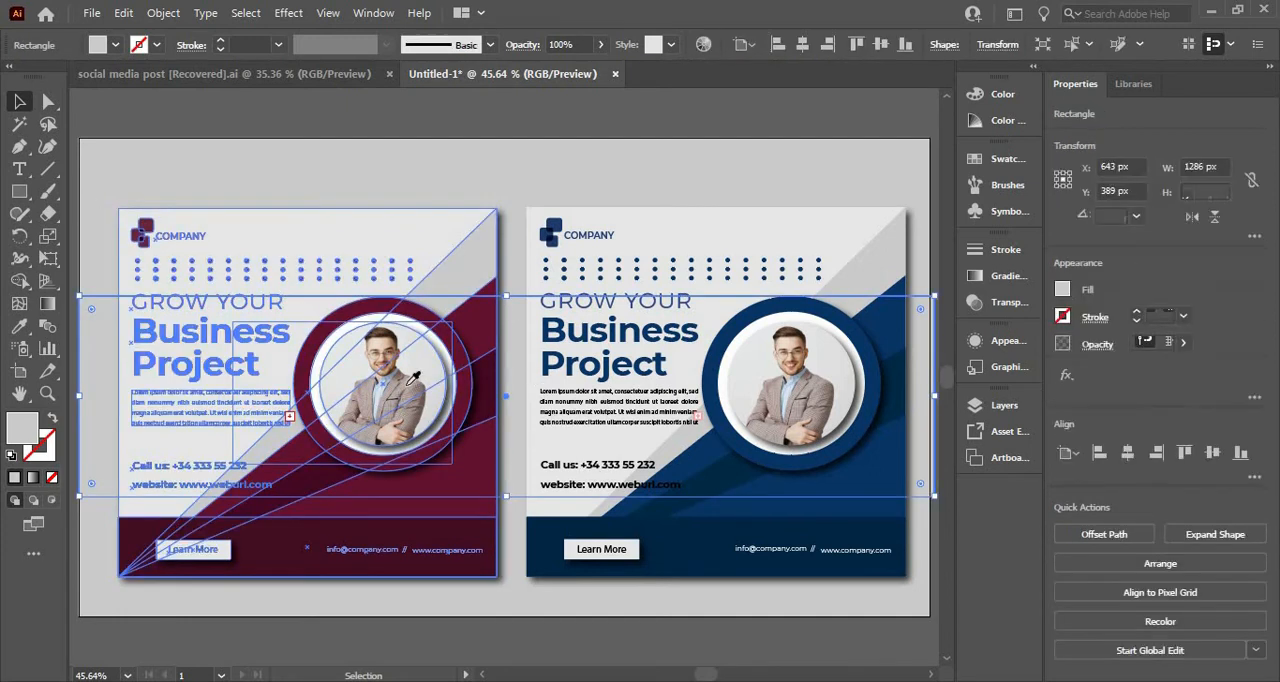
key(i)
click(493, 328)
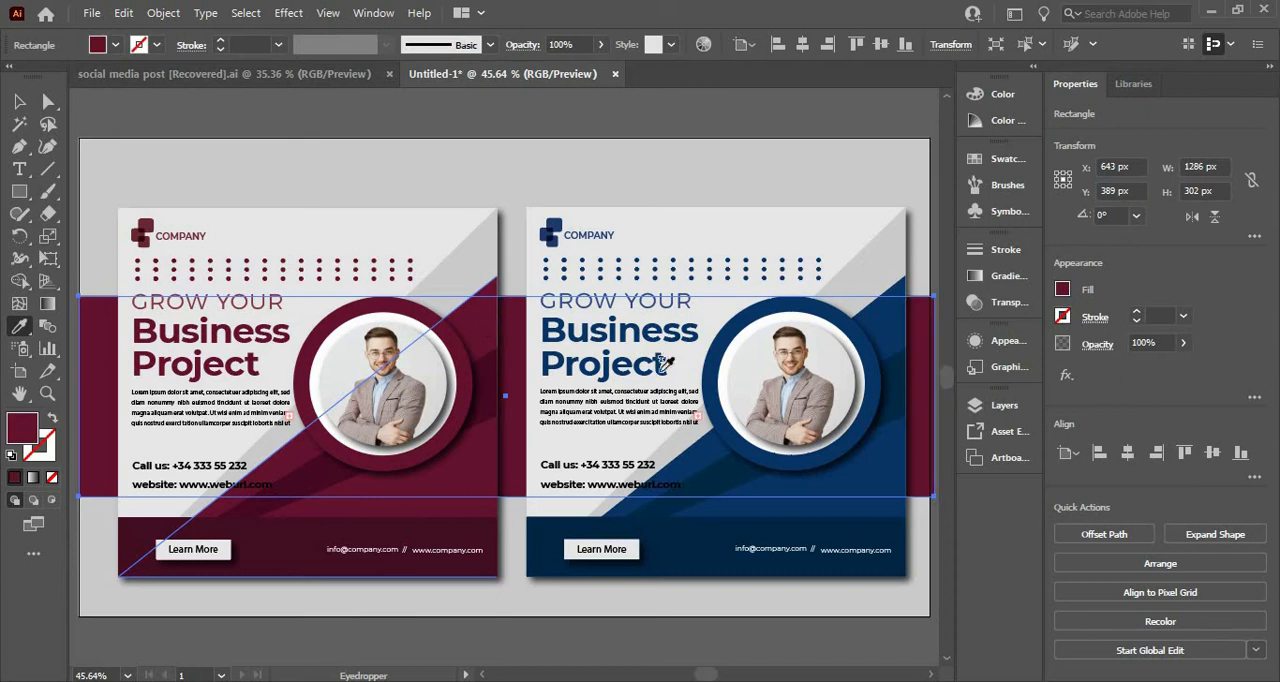
click(893, 340)
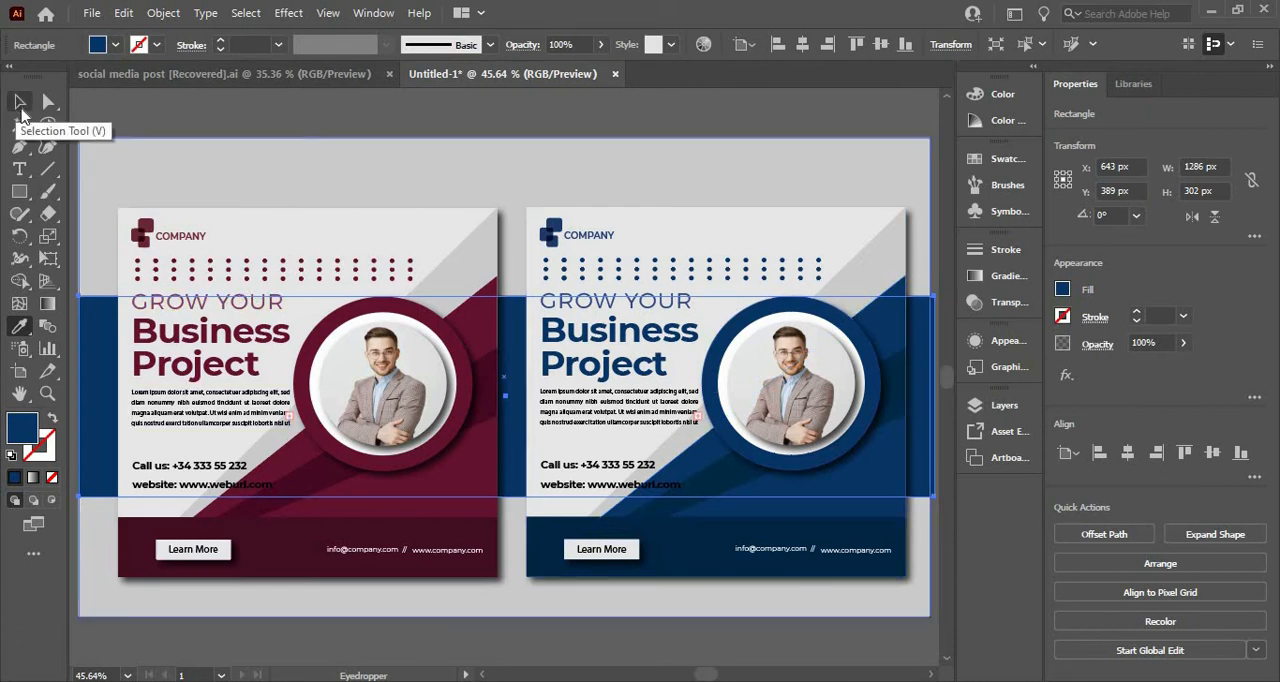
click(17, 103)
click(248, 134)
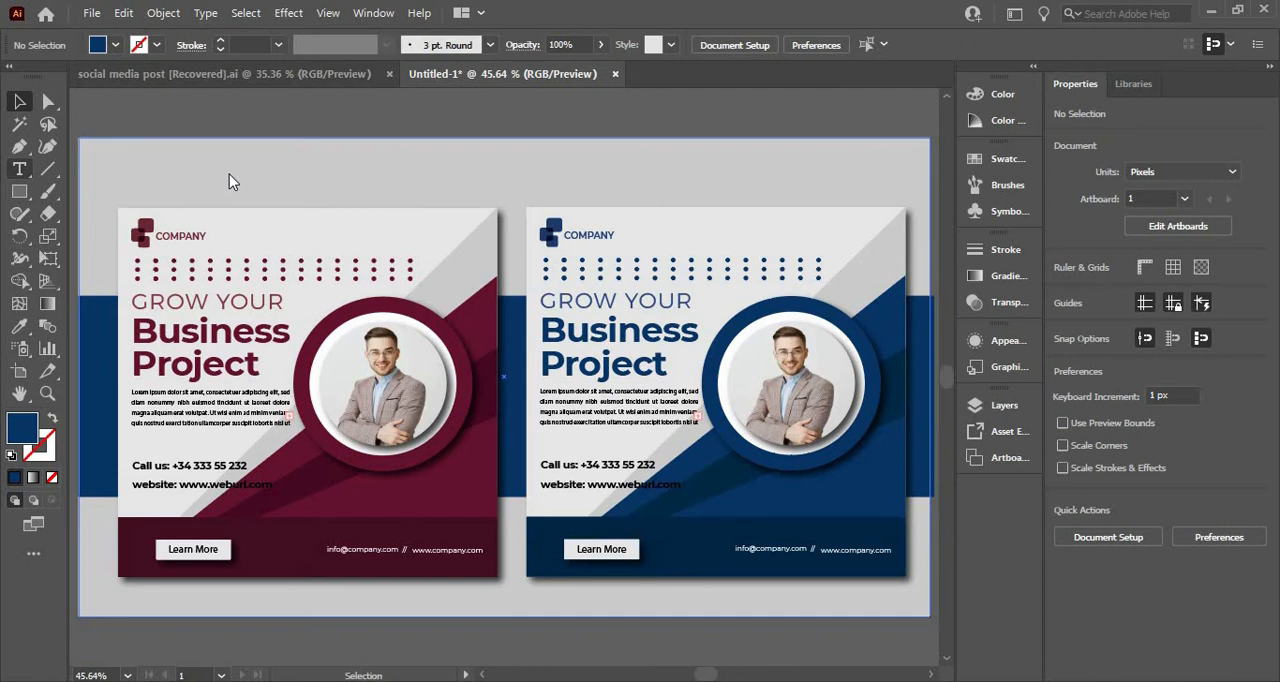
Step: Add the title text "Socail Media Post Design" in the empty area above the maroon poster and select it as an object
key(t)
click(257, 168)
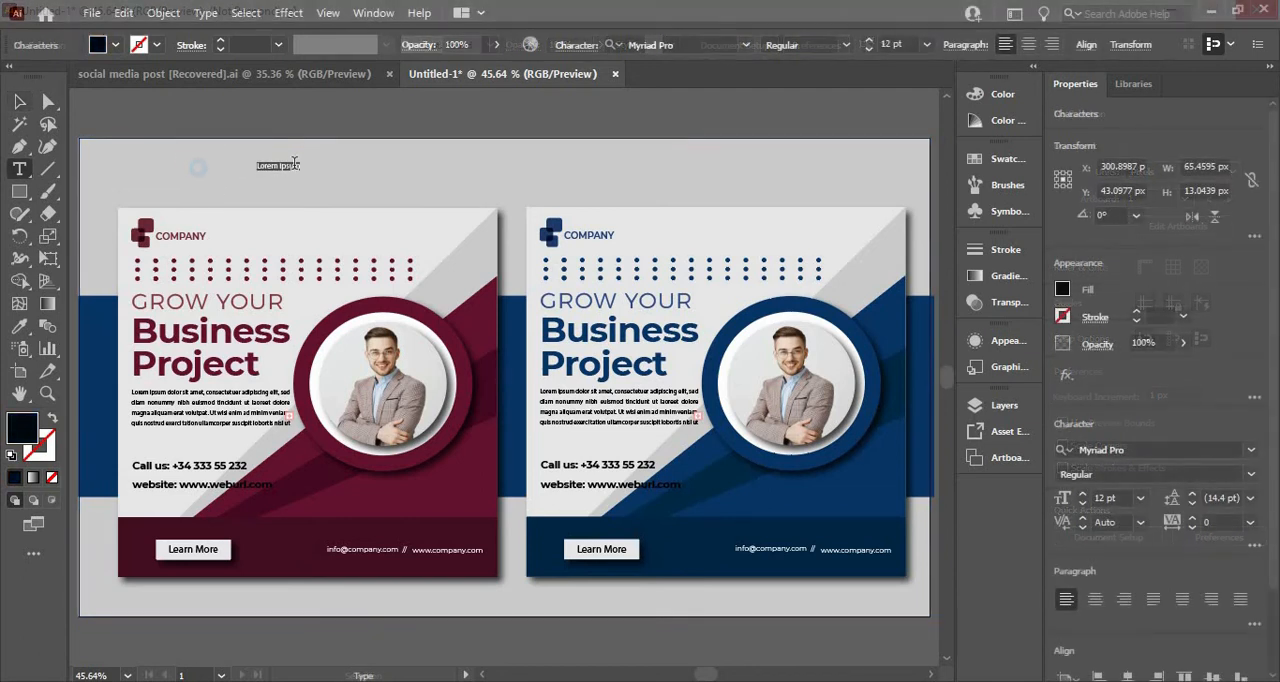
click(295, 164)
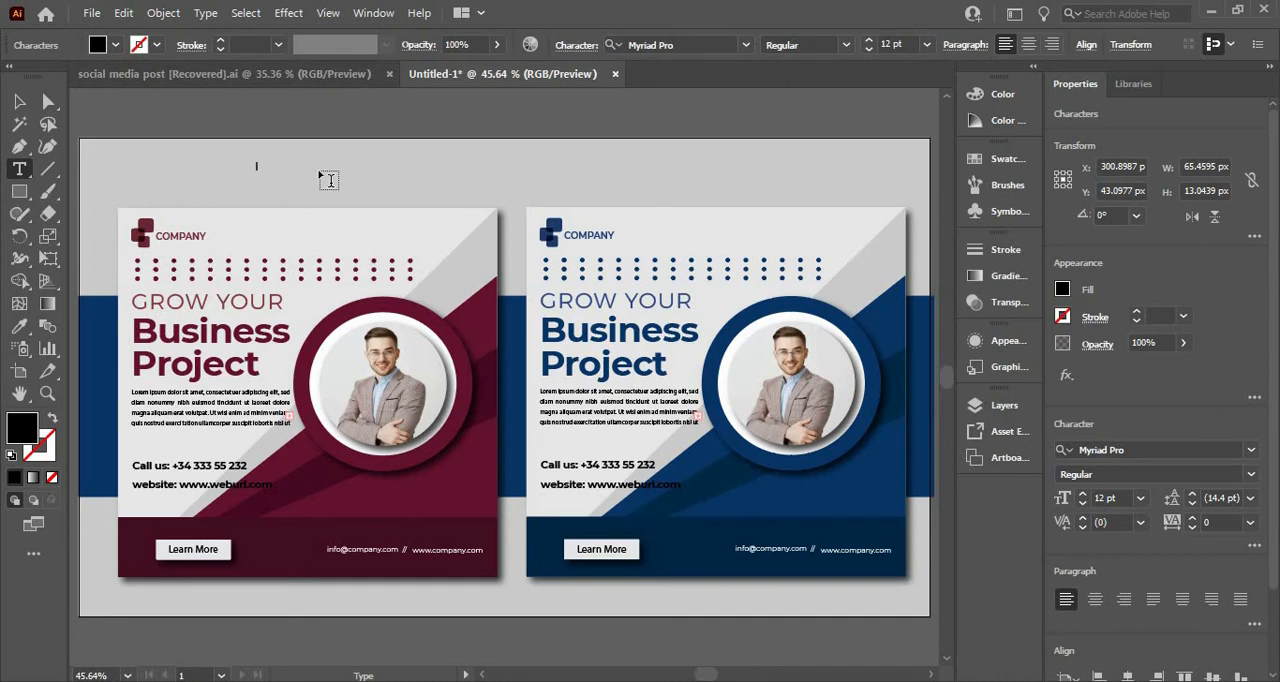
text(Socail Media Post Tw)
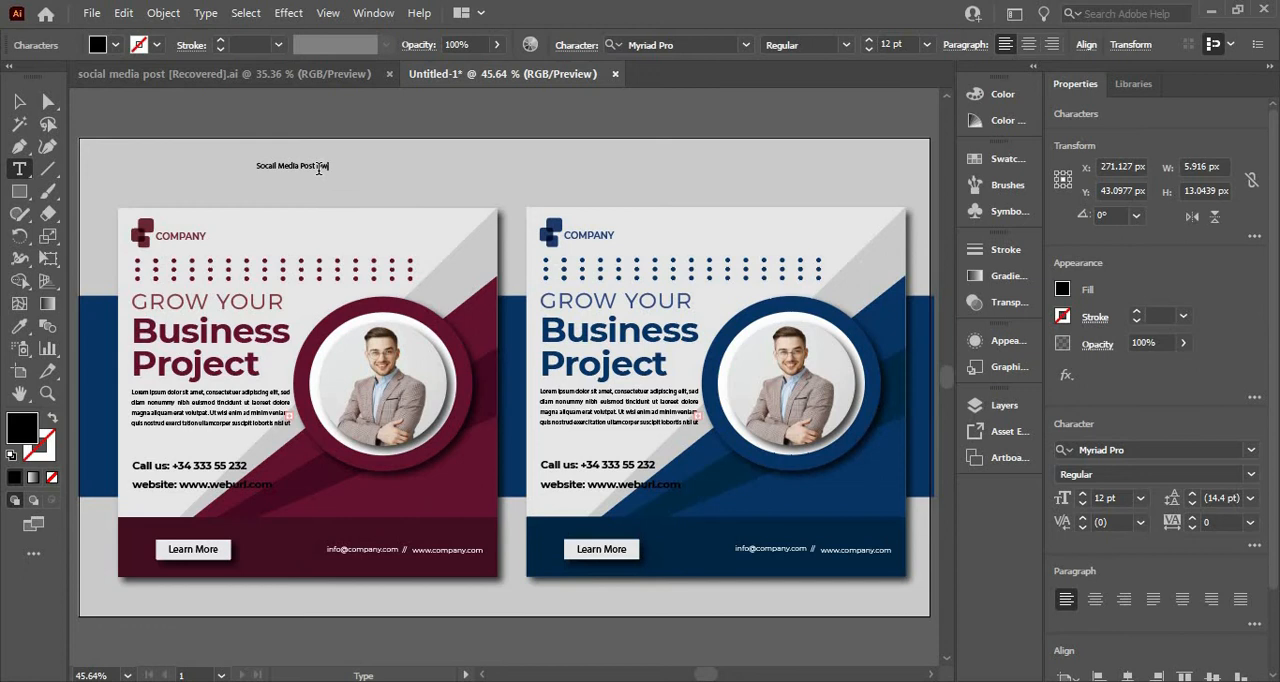
key(BackSpace)
text(Tes)
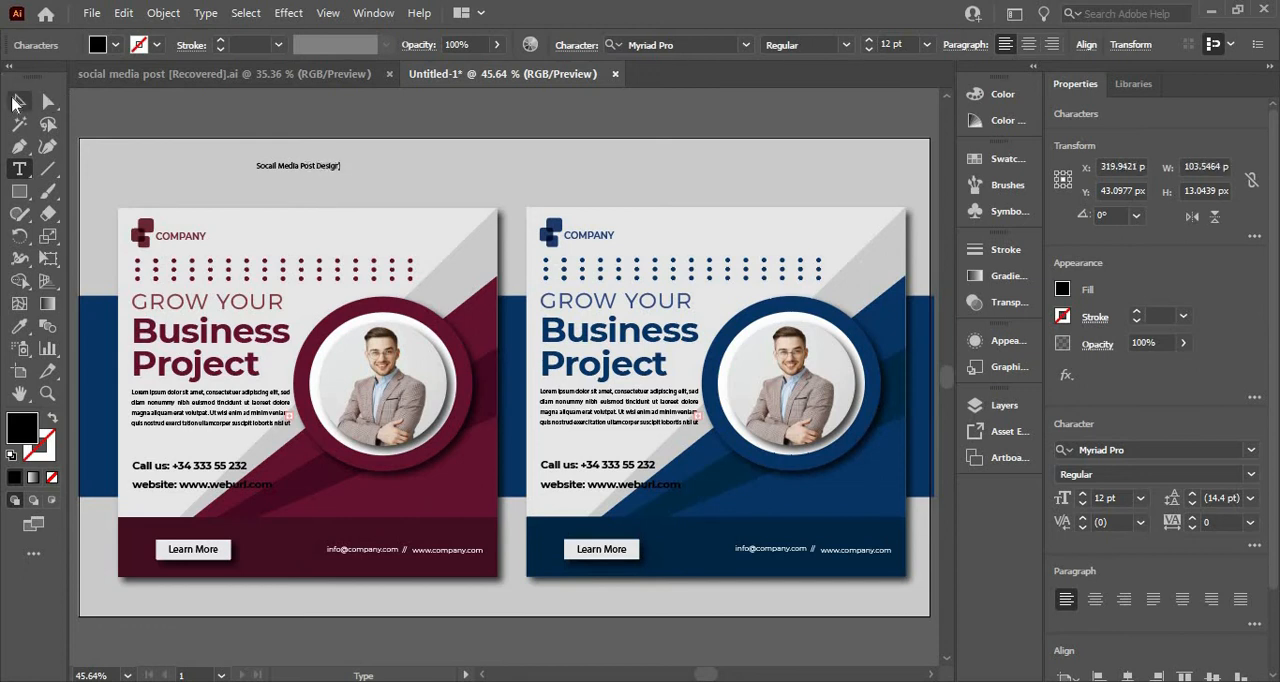
click(17, 100)
click(340, 170)
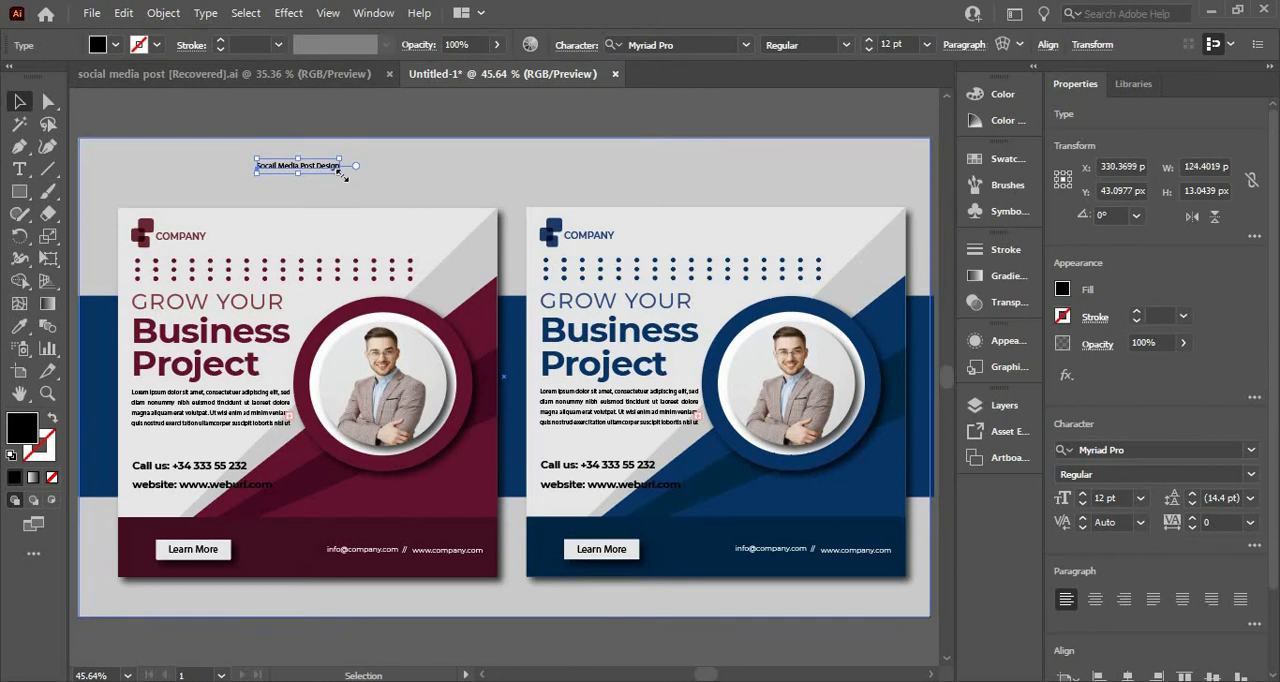
Step: Enlarge the title text to about 882 × 92 px and position it across the space above both posters
drag(463, 219, 572, 269)
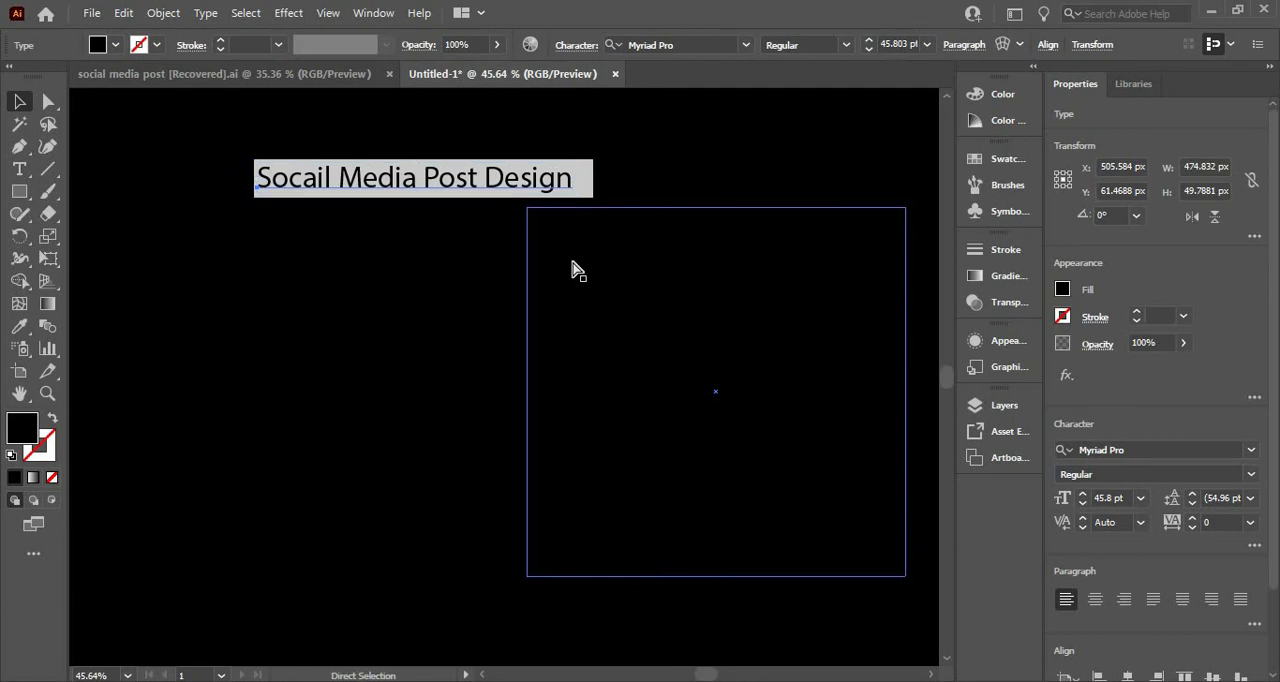
key(ctrl+minus)
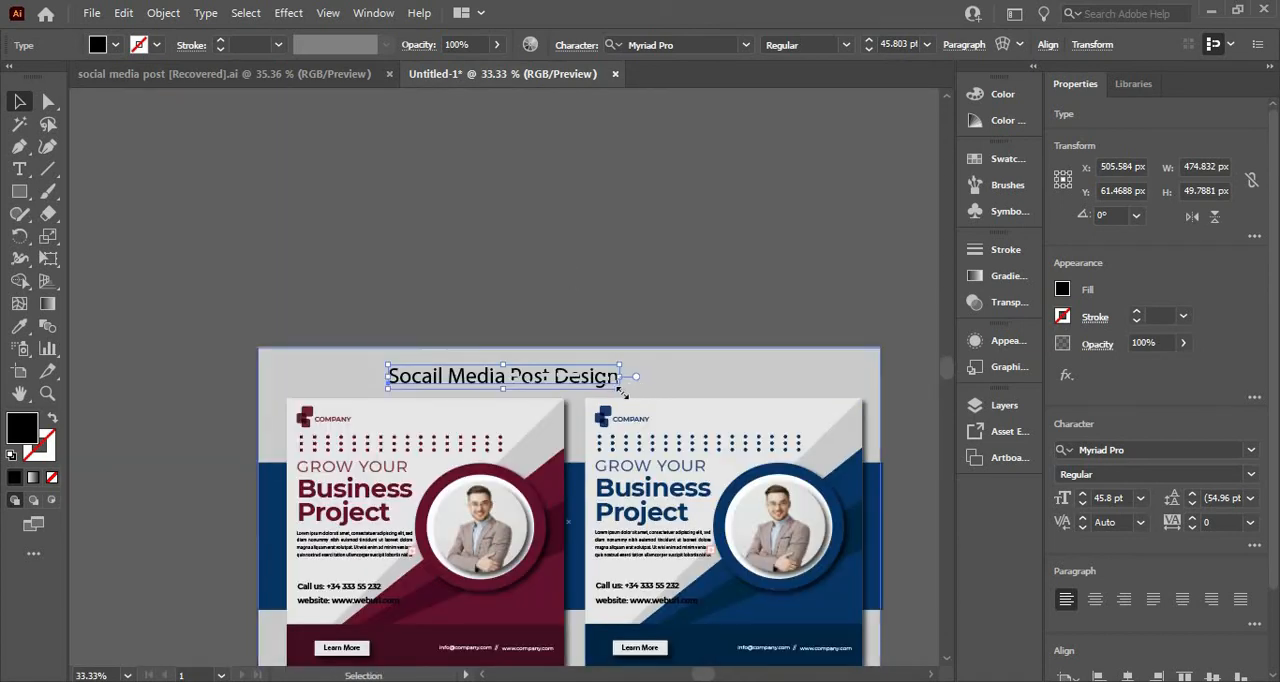
drag(620, 391, 814, 443)
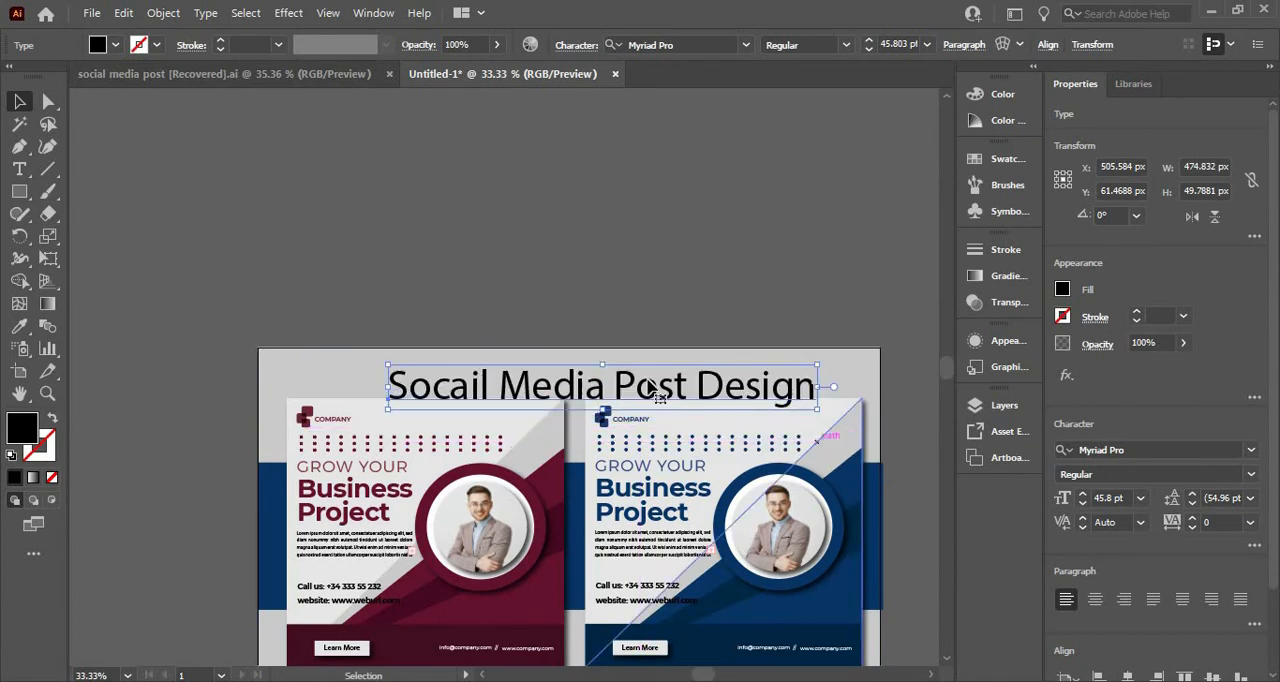
drag(651, 381, 630, 372)
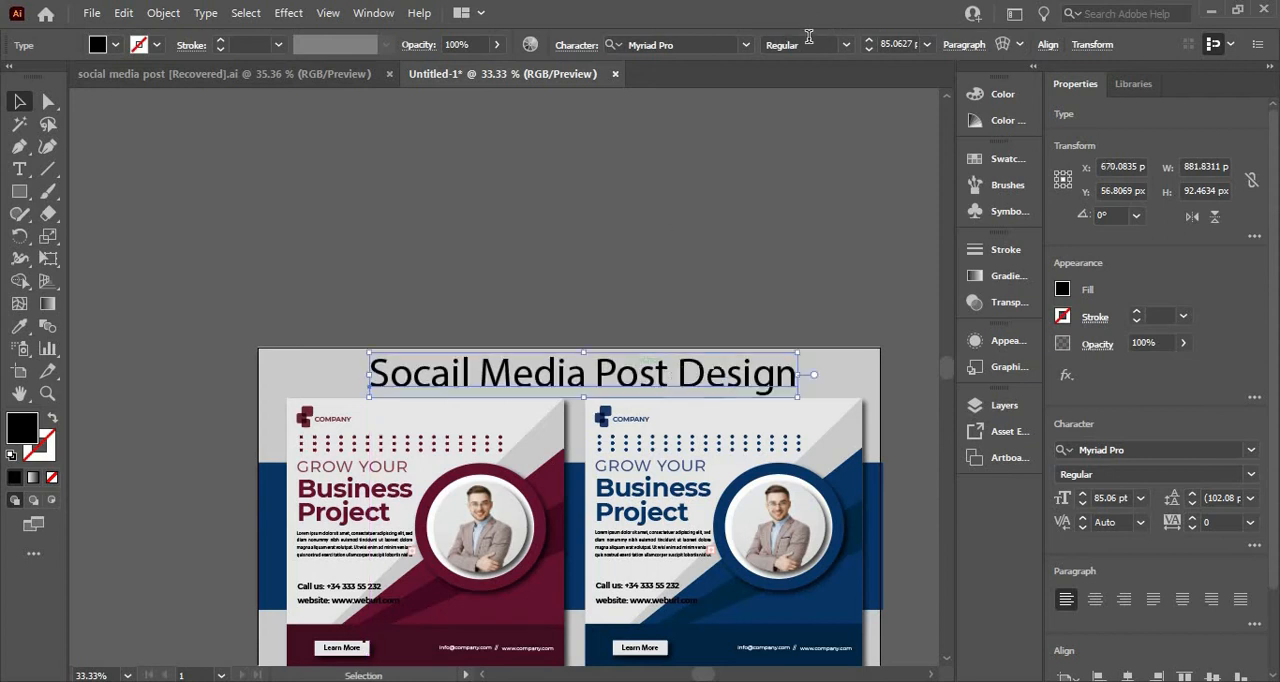
Step: Change the title's font to ROBOTECH GX and shift the title slightly to center it above the posters
click(803, 45)
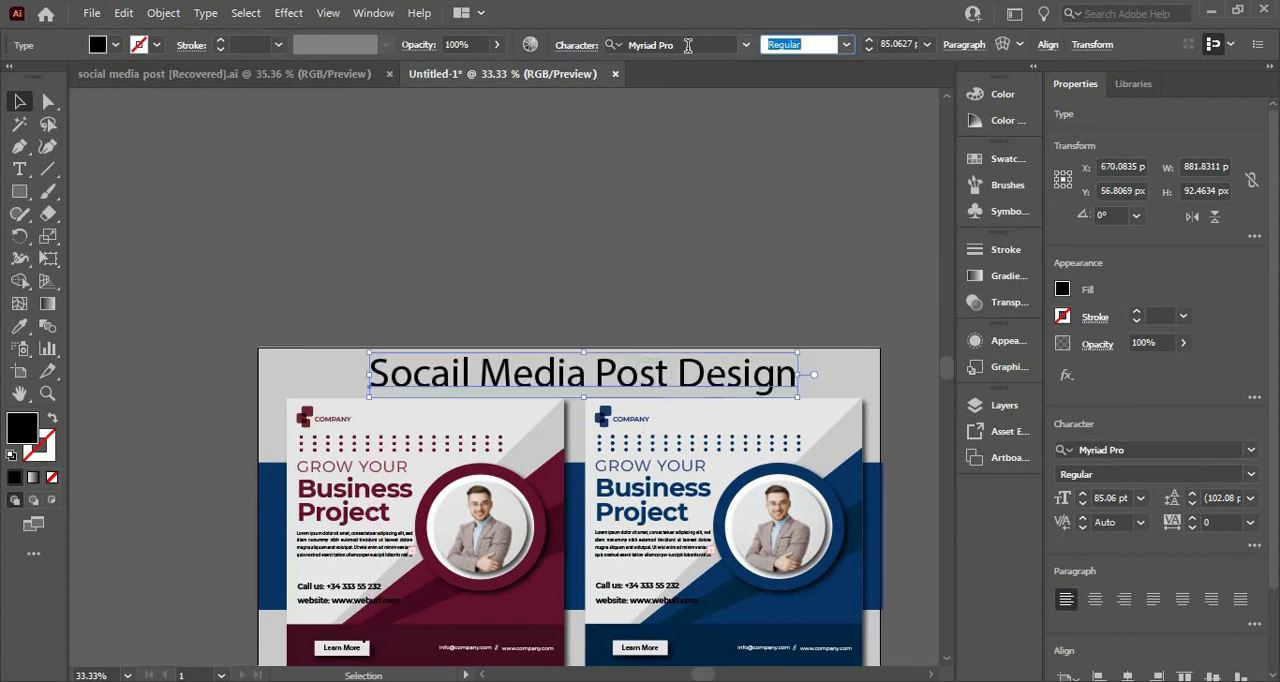
click(688, 45)
text(r)
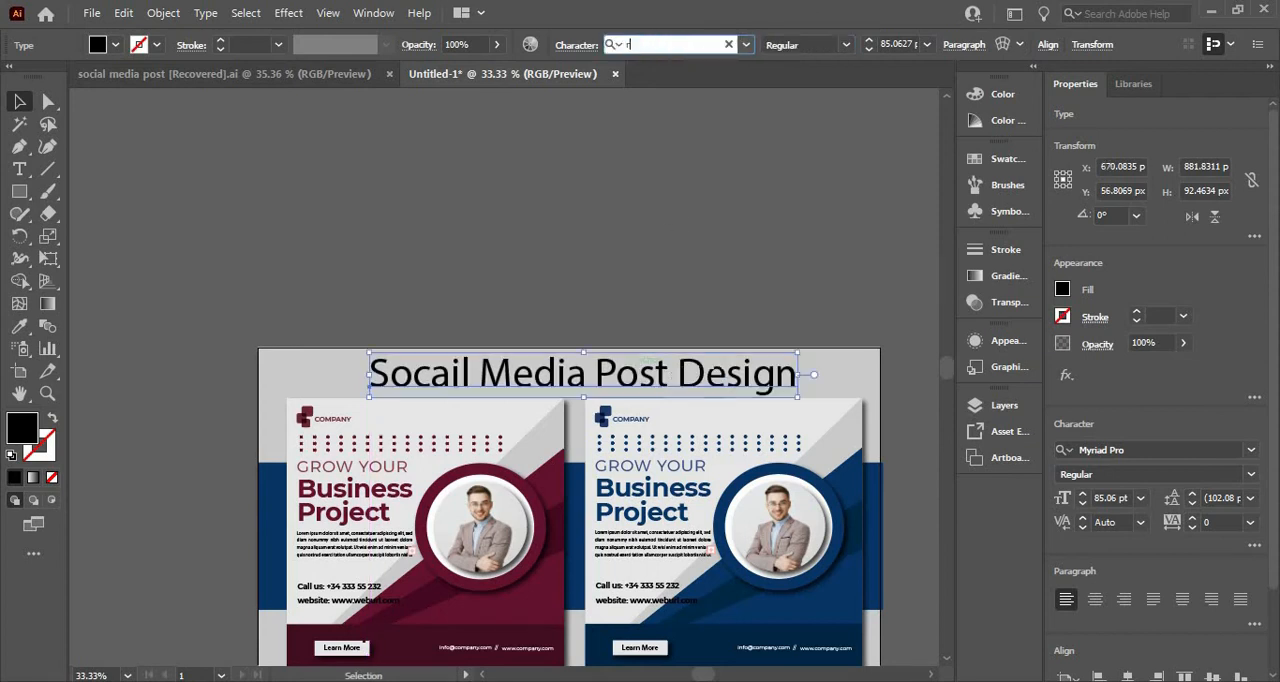
text(obo)
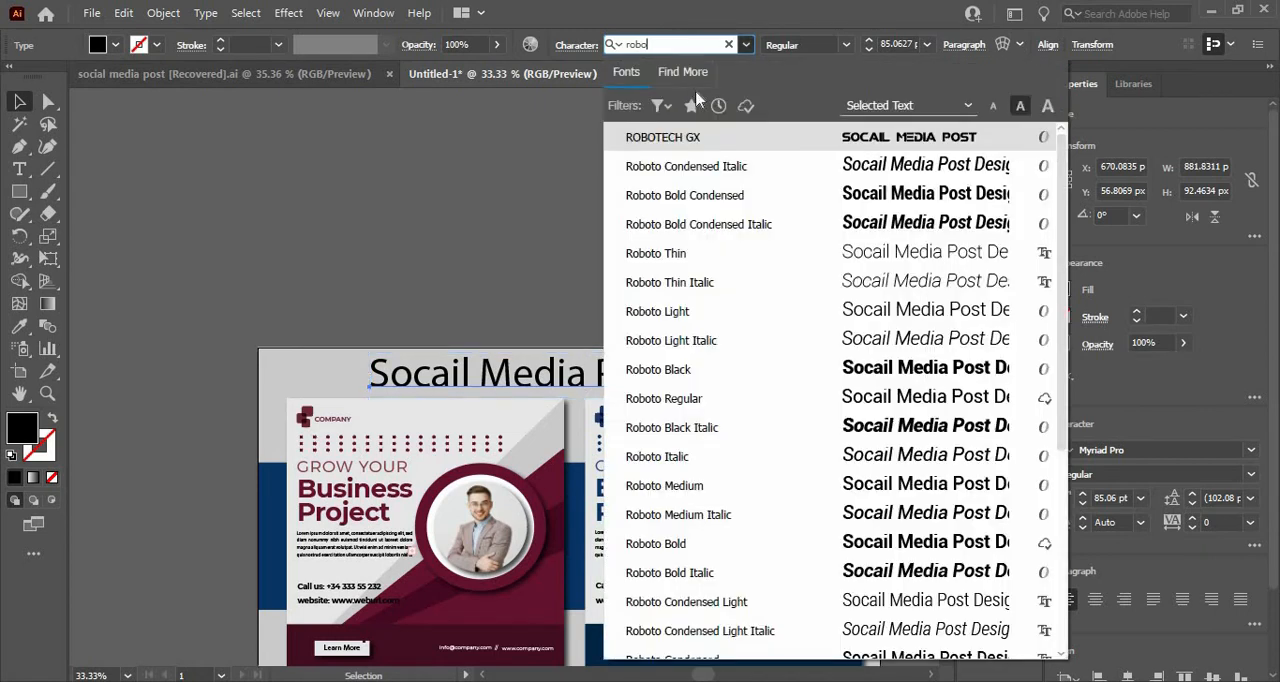
click(700, 137)
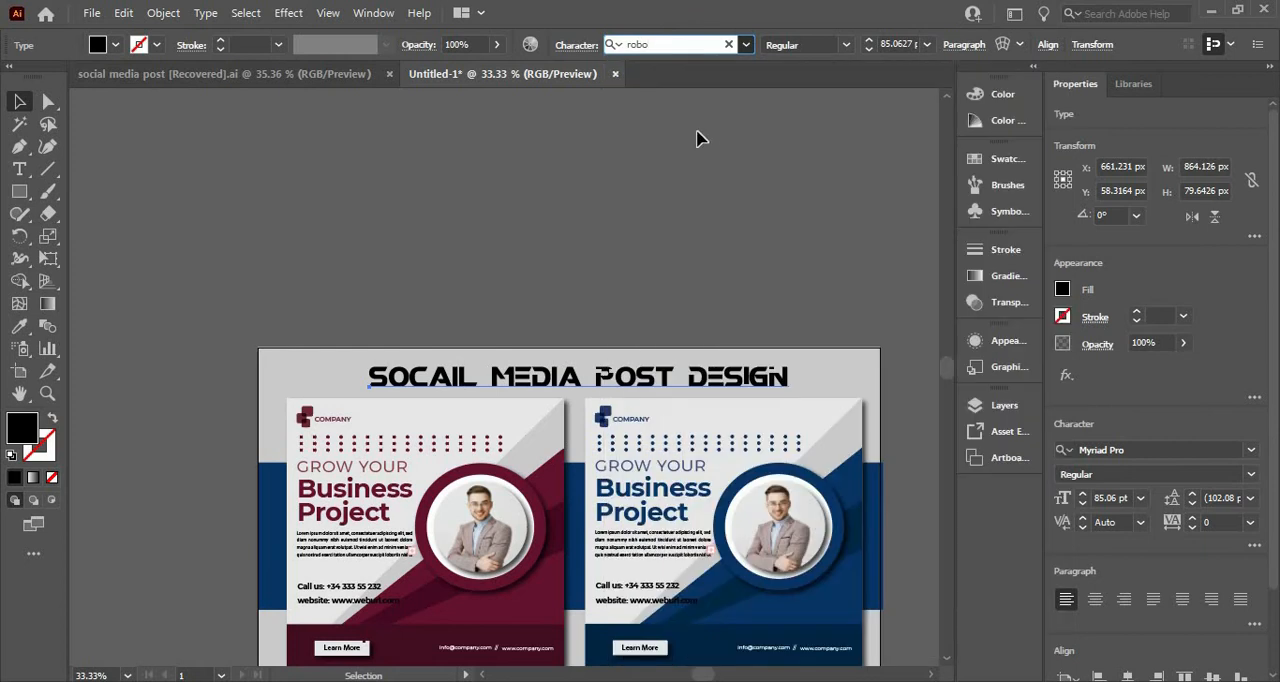
drag(568, 366, 556, 370)
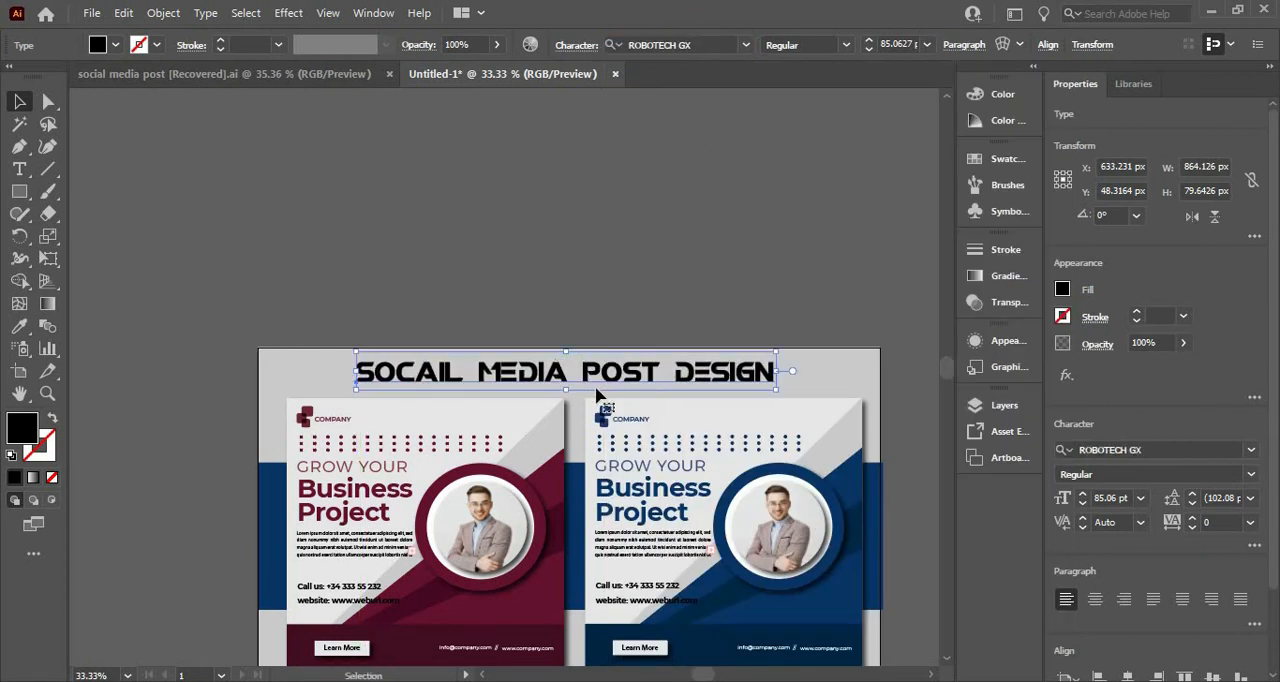
Step: Try the maroon poster's color on the title, and fill it with the dark blue sampled from the horizontal band
key(a)
key(ctrl+minus)
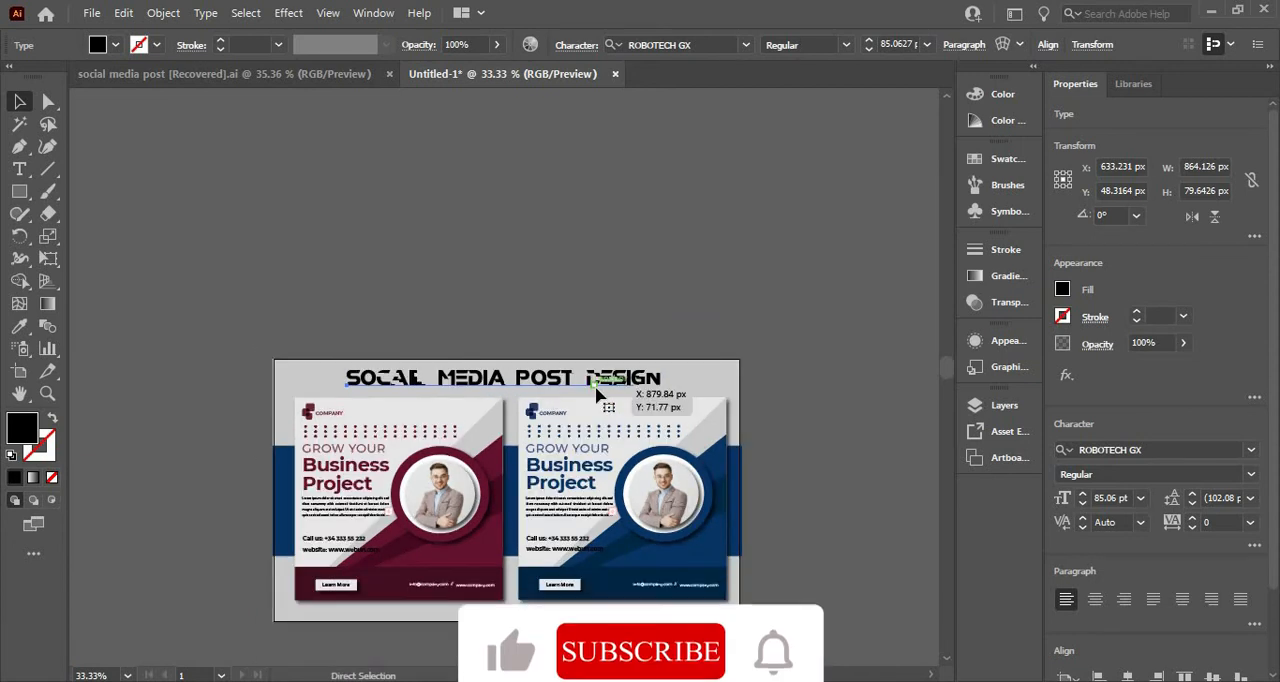
key(ctrl+0)
key(v)
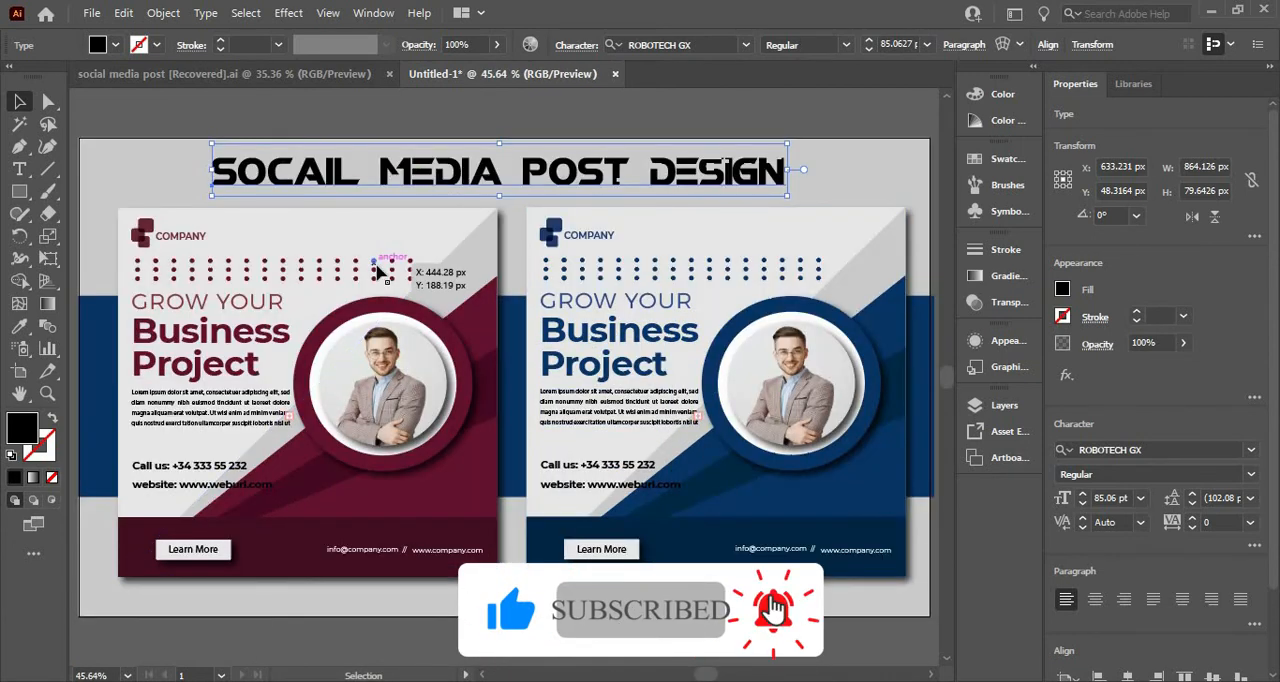
key(i)
click(478, 320)
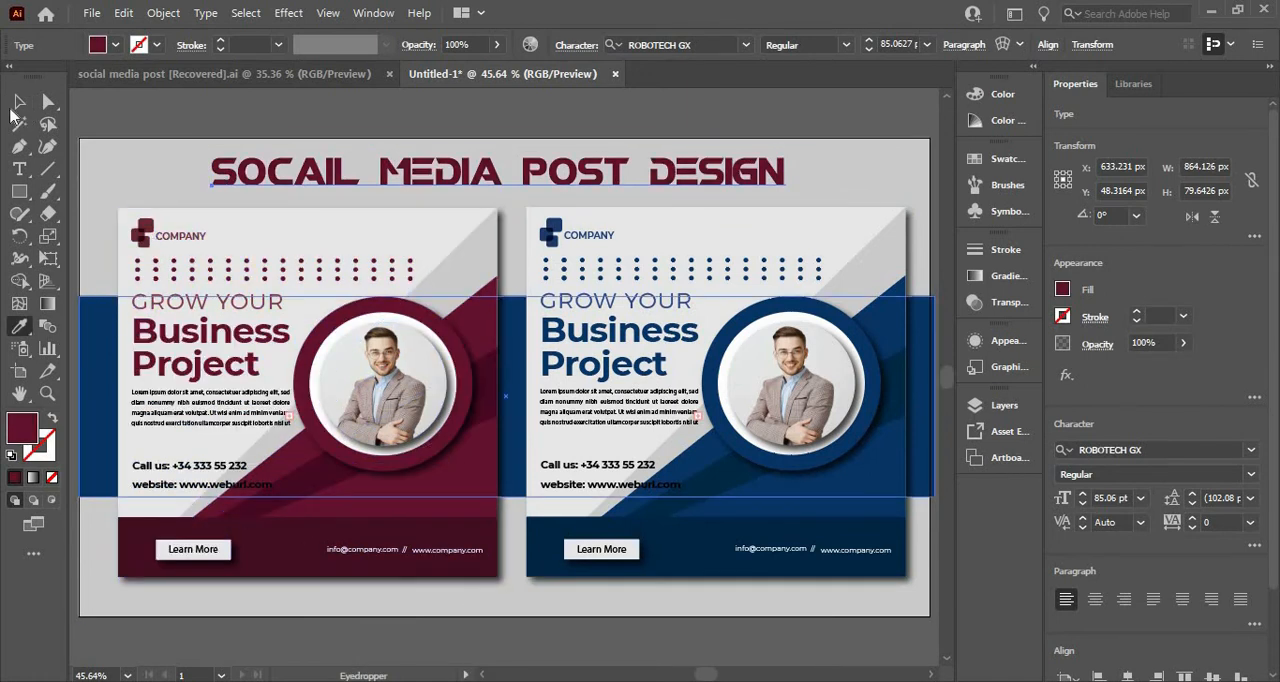
click(116, 322)
key(v)
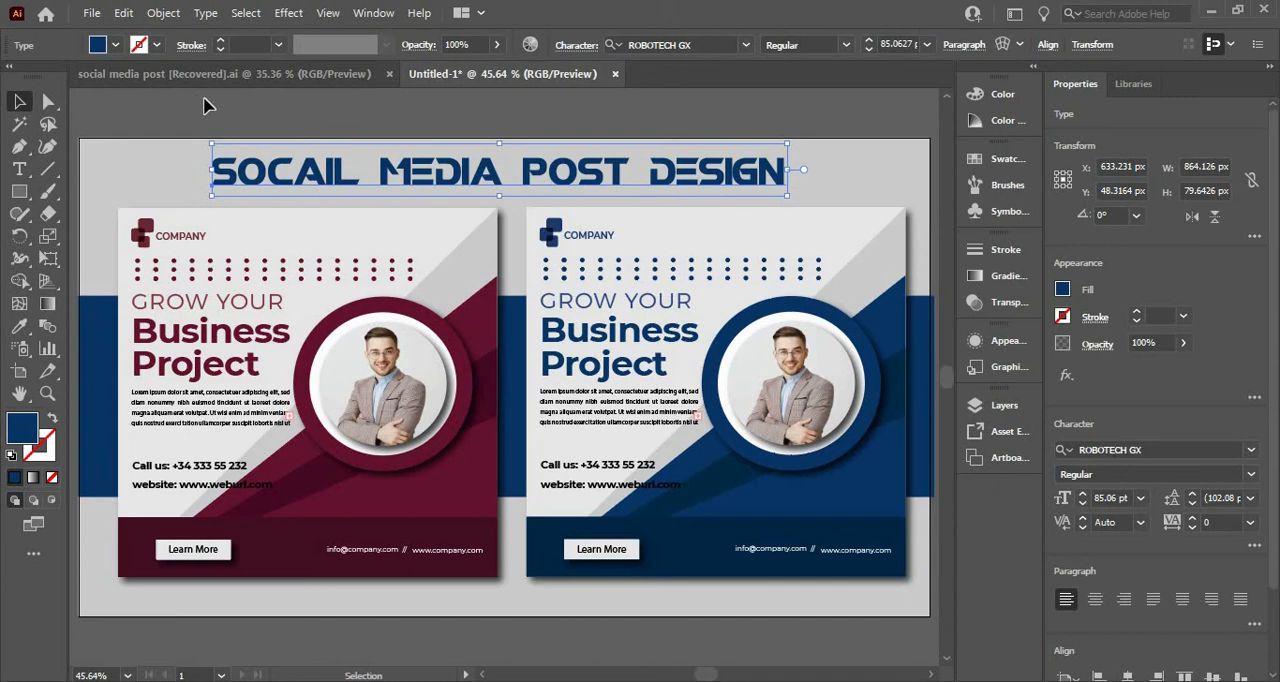
click(204, 99)
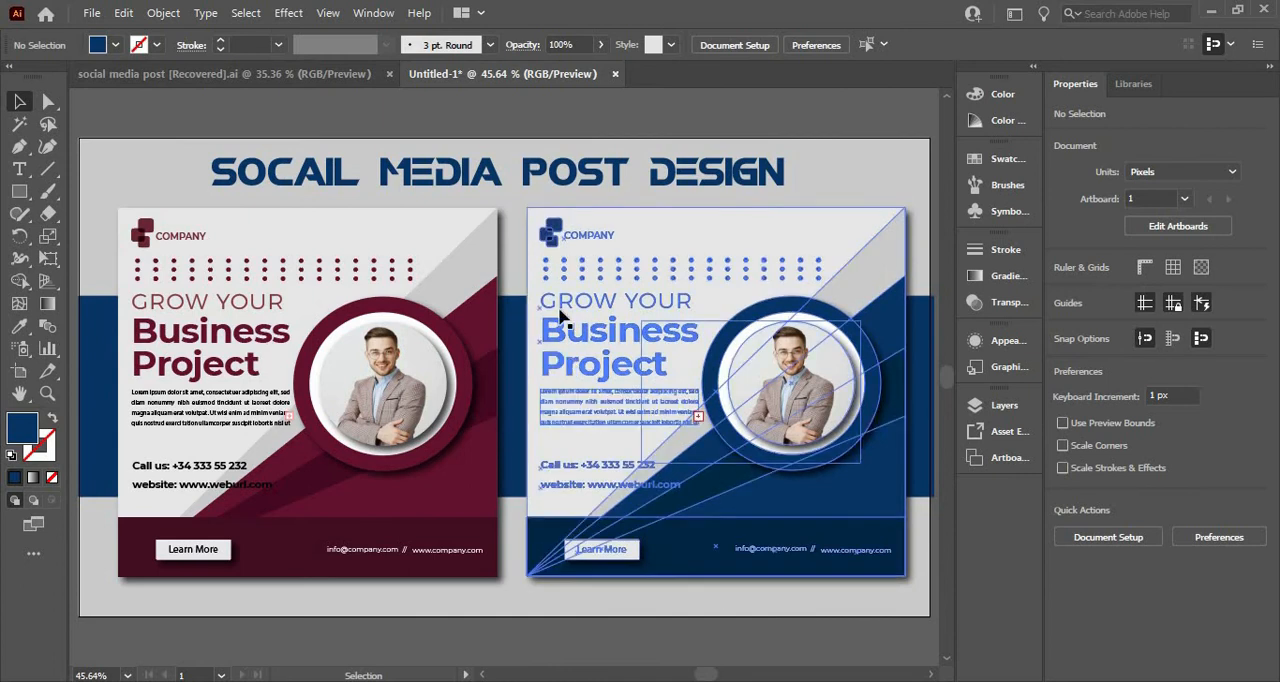
Step: Start a Multiply drop shadow at 75% opacity on the title and set its Y offset to 5 px
click(324, 170)
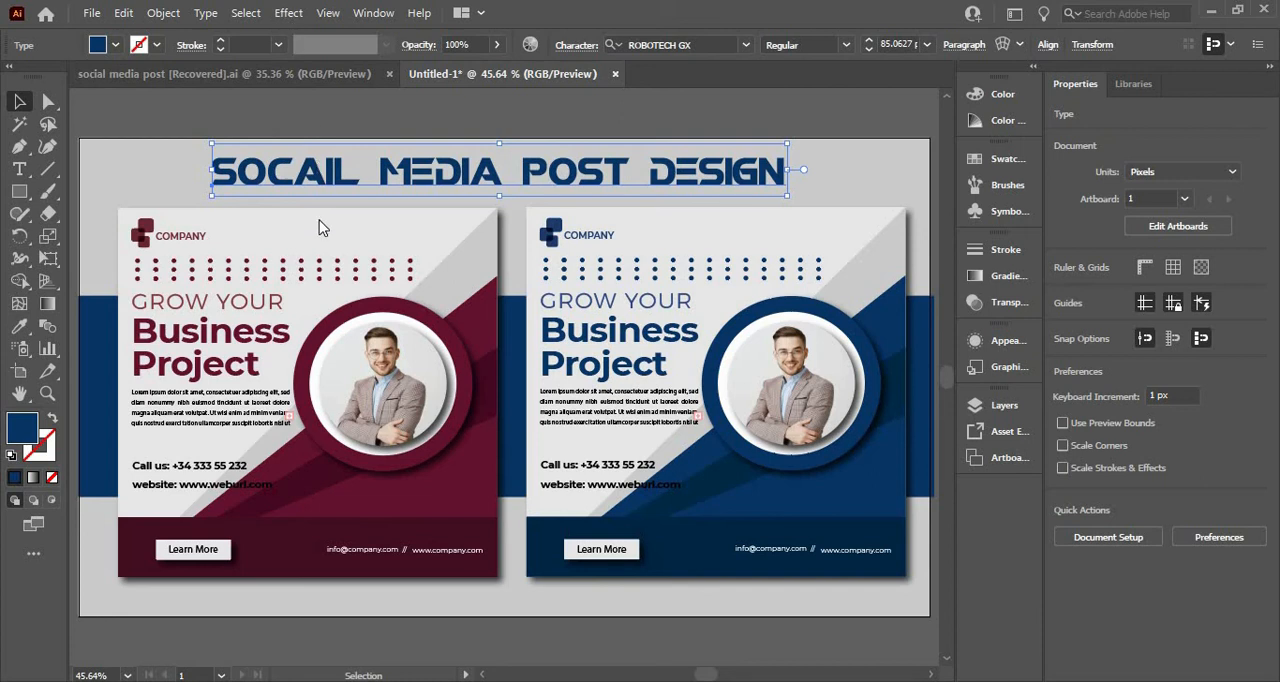
click(288, 12)
mouse_move(365, 240)
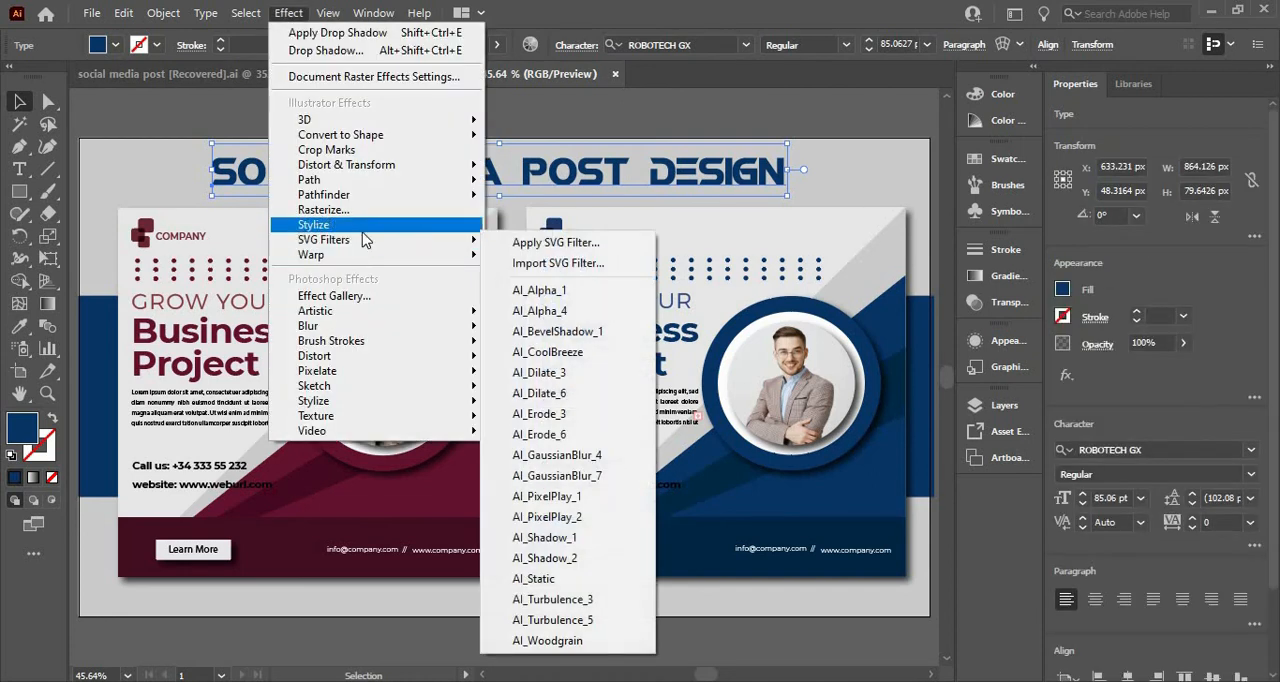
mouse_move(470, 225)
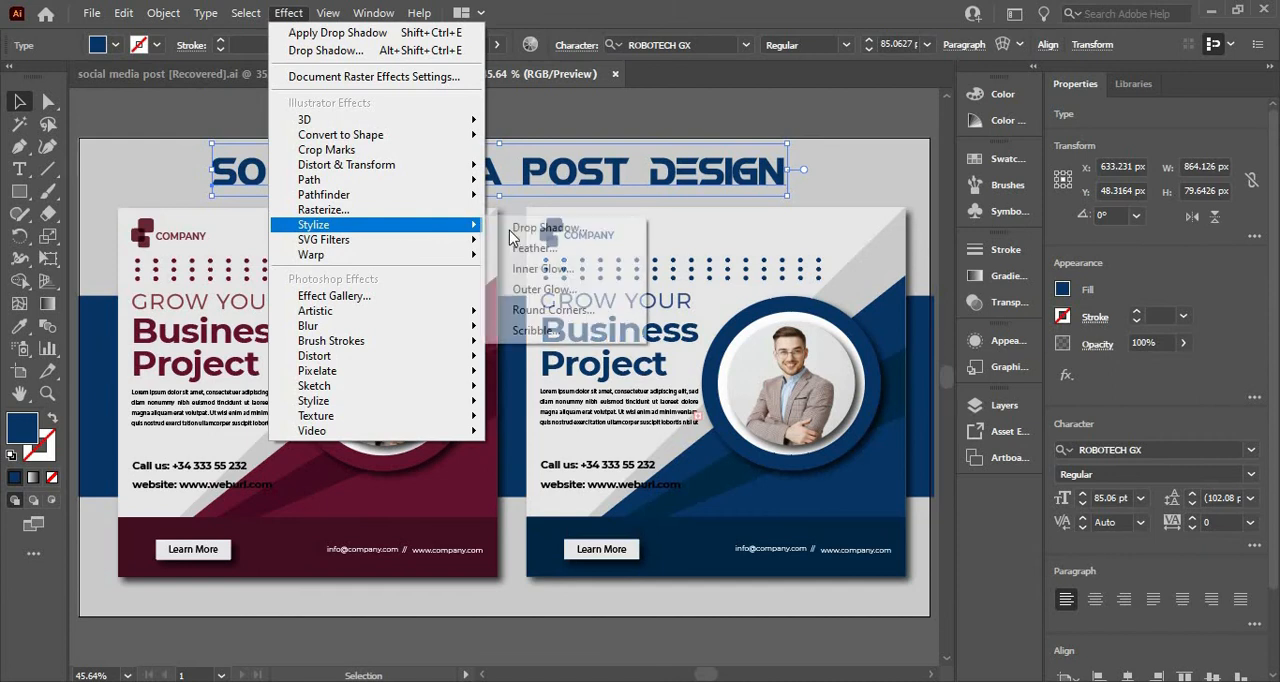
click(522, 228)
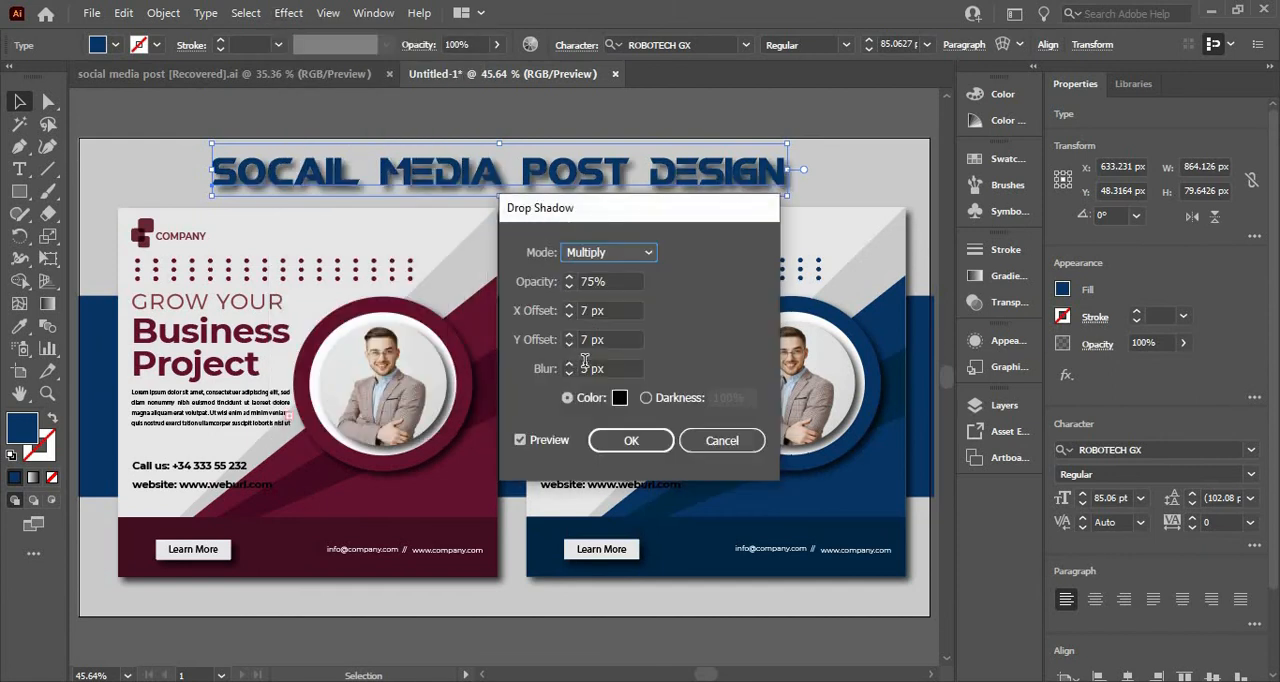
click(608, 340)
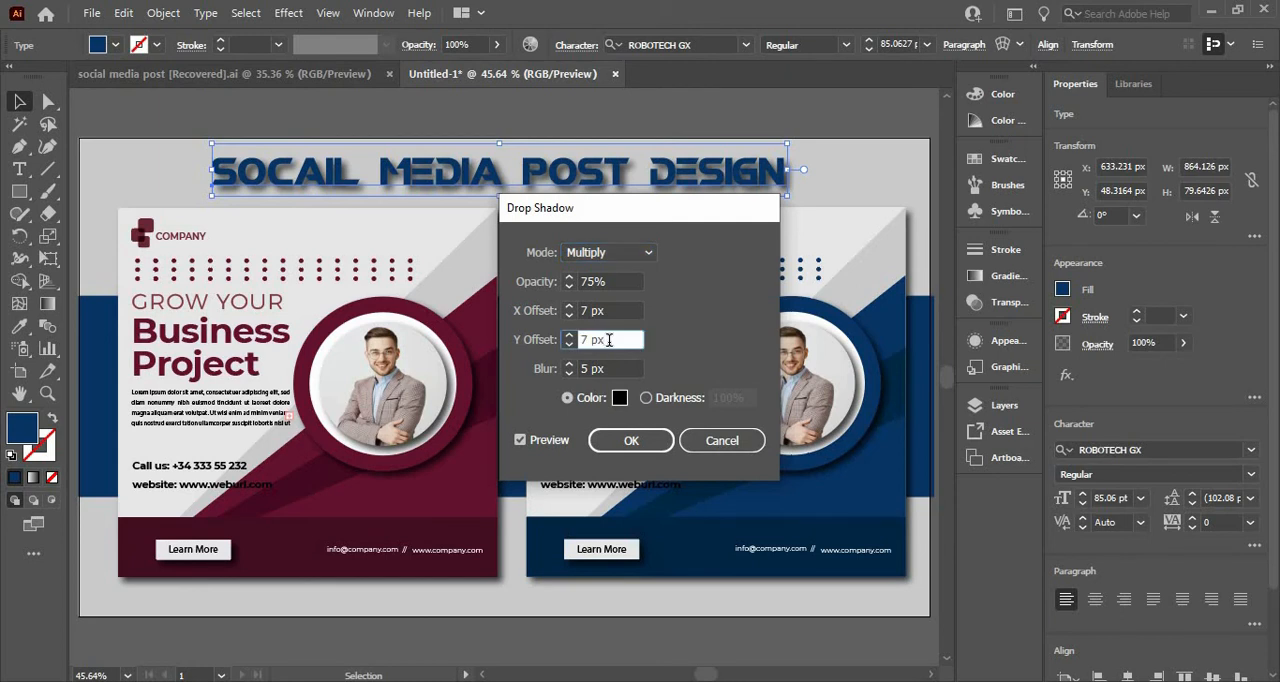
key(Up)
key(Up)
key(Up)
key(Down)
key(Down)
key(Down)
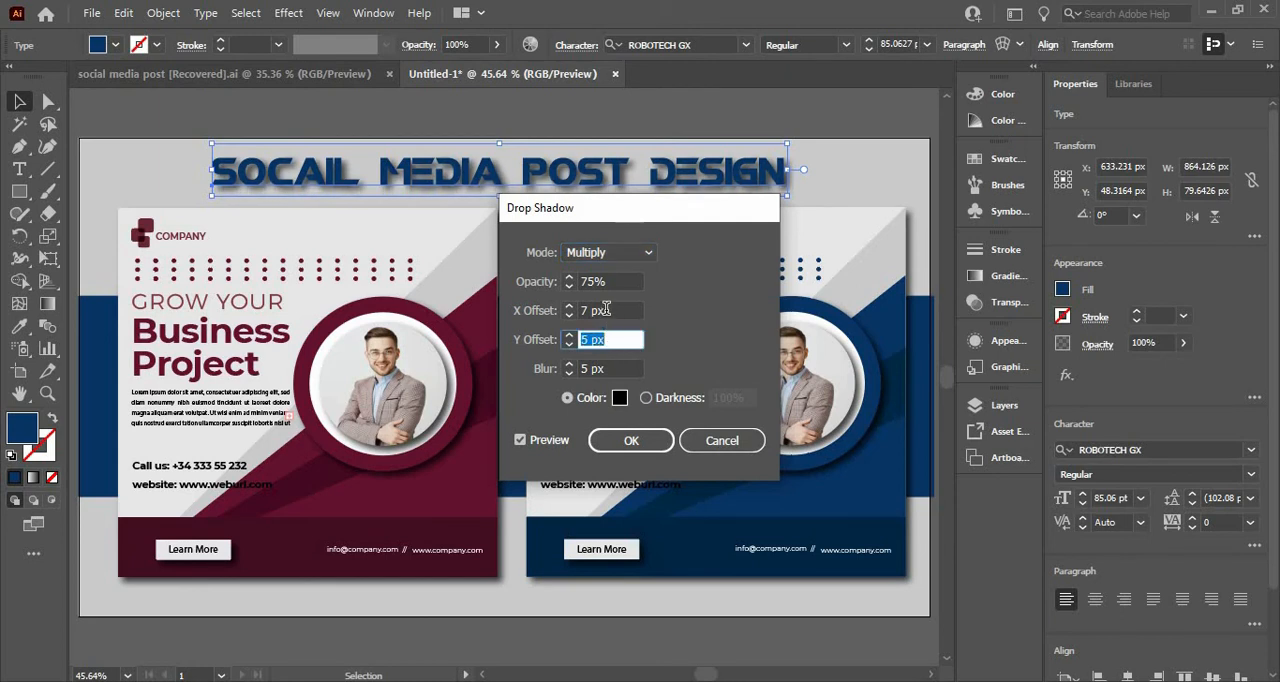
Step: Set the title shadow's X offset to 3 px and apply the drop shadow
click(605, 309)
key(Down)
key(Down)
key(Down)
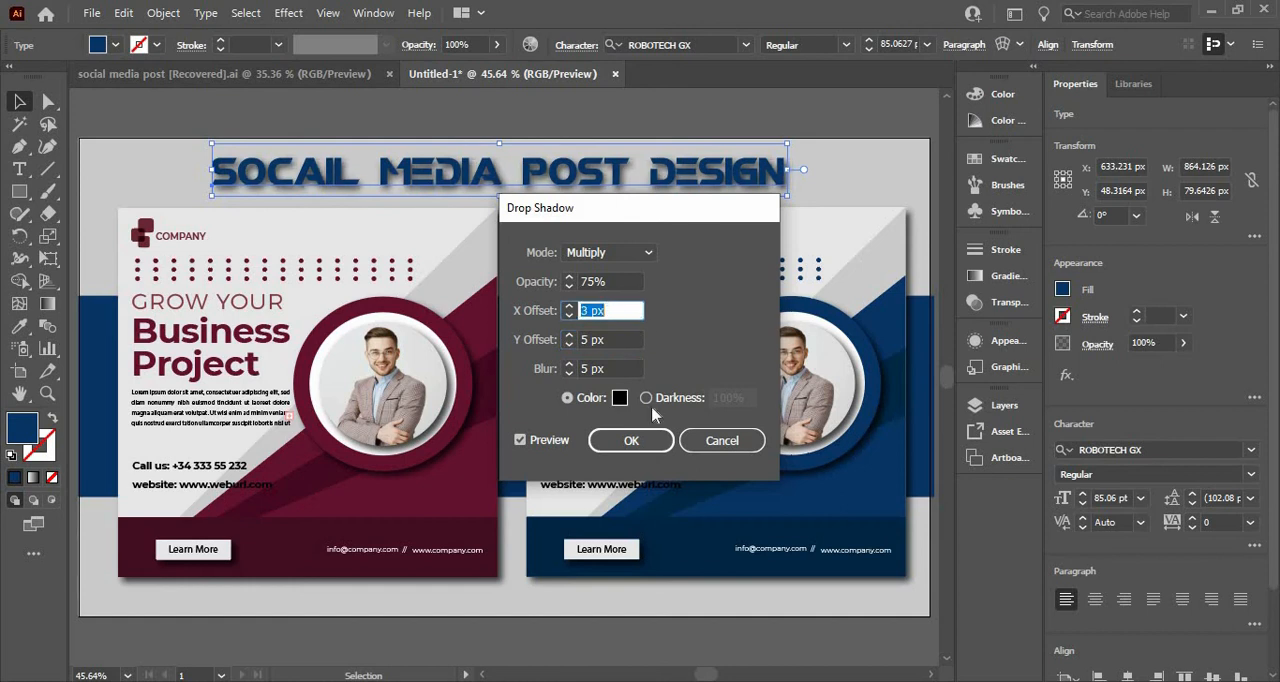
click(651, 441)
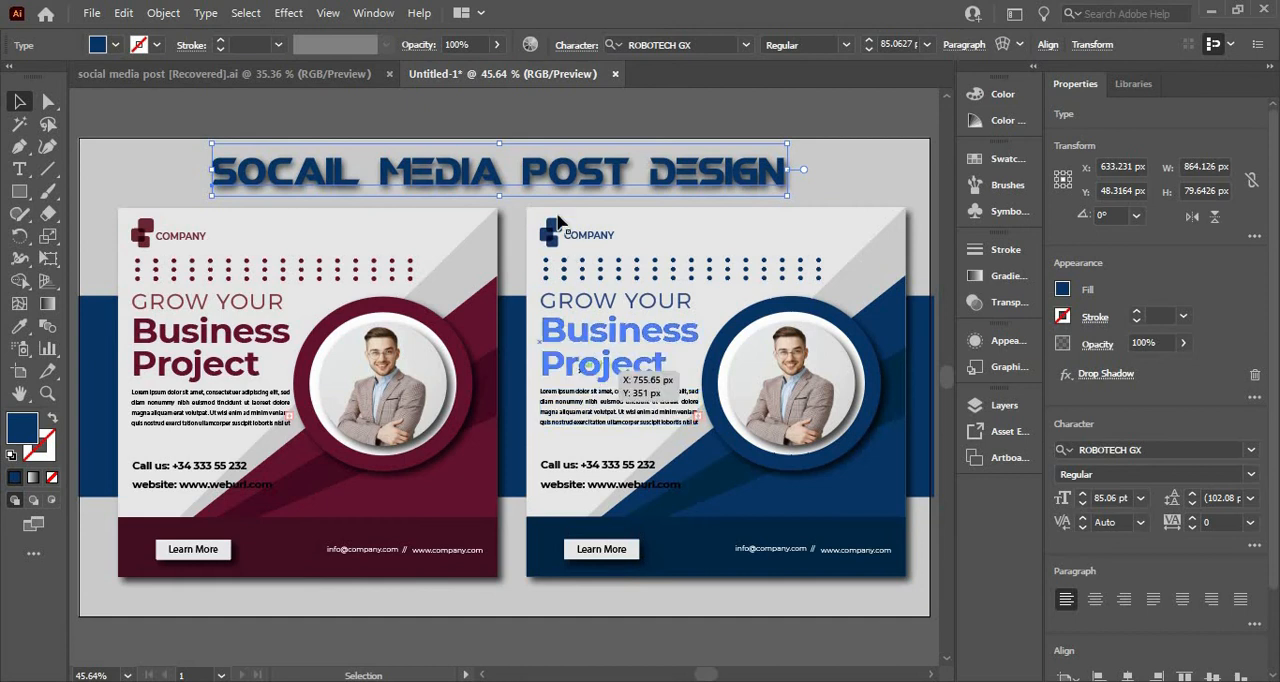
Step: Open the Save for Web export for the artboard and check the optimized PNG-24 preview
click(145, 153)
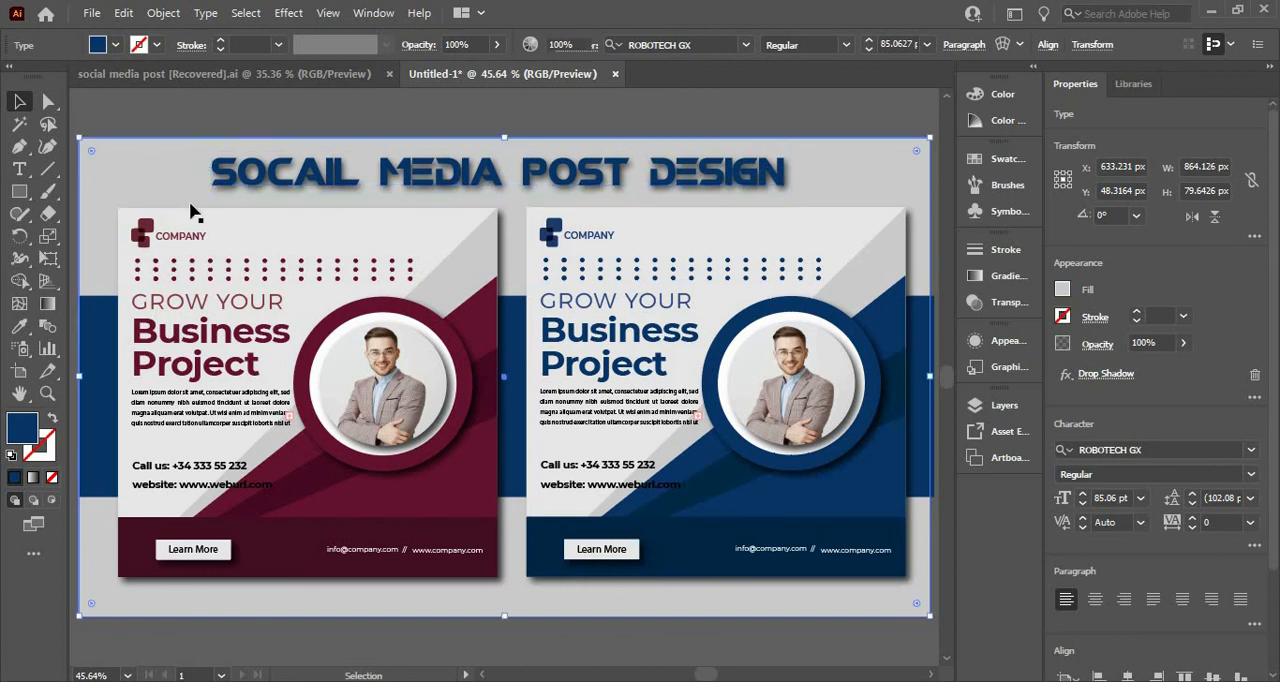
shift+click(195, 212)
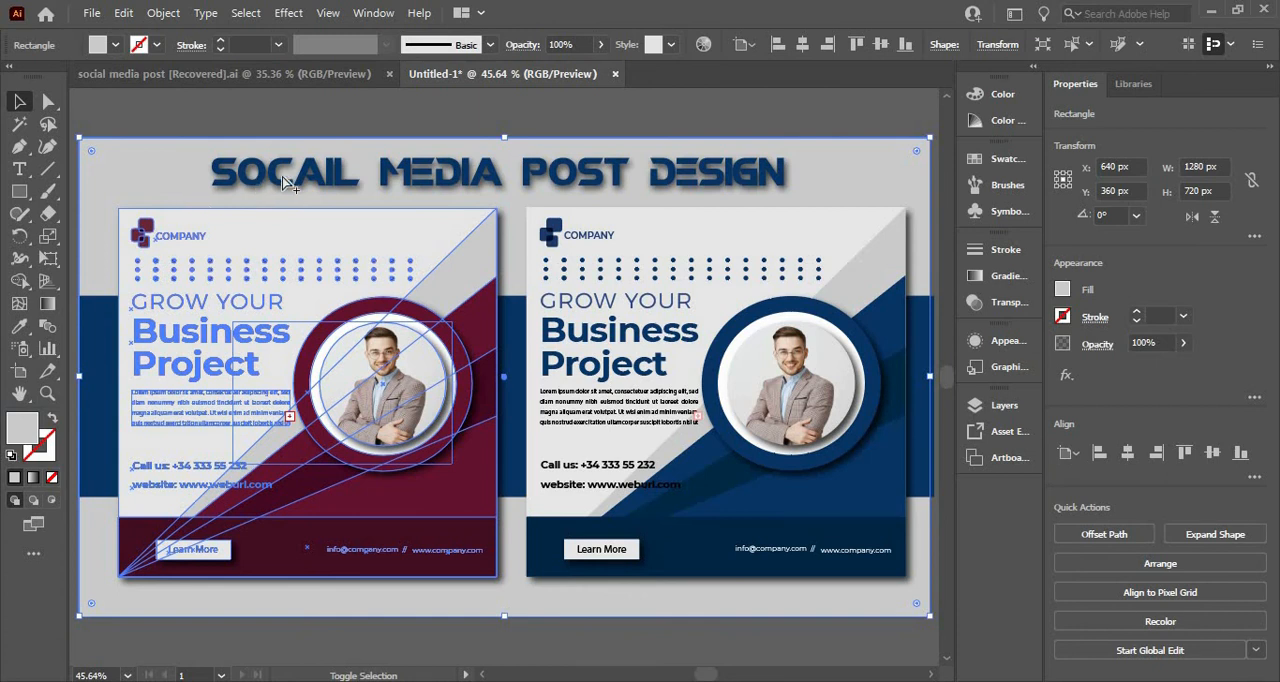
key(ctrl+alt+shift+s)
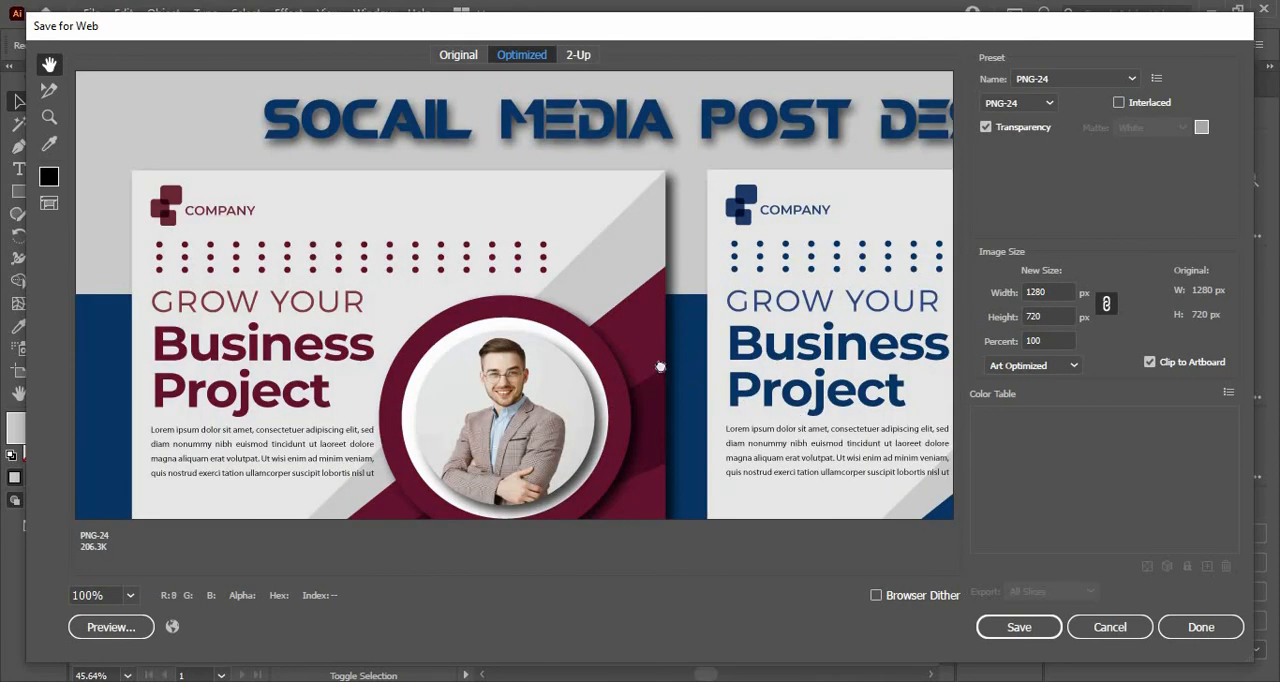
drag(600, 311, 626, 322)
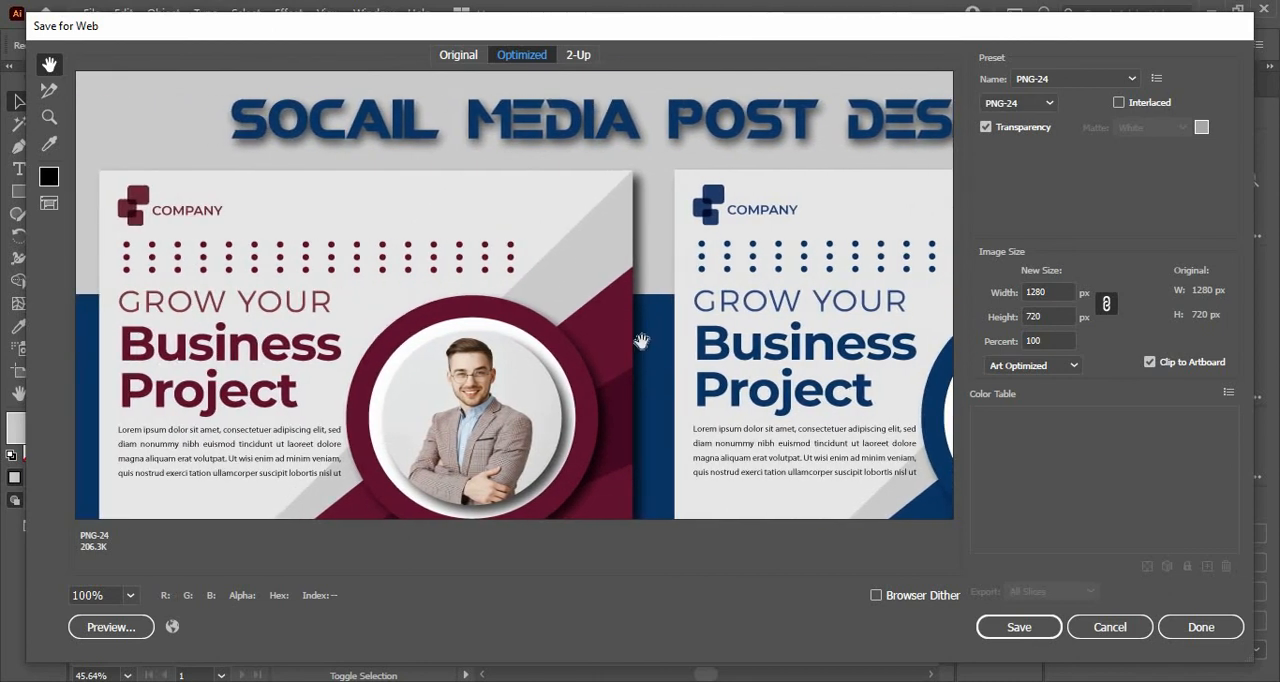